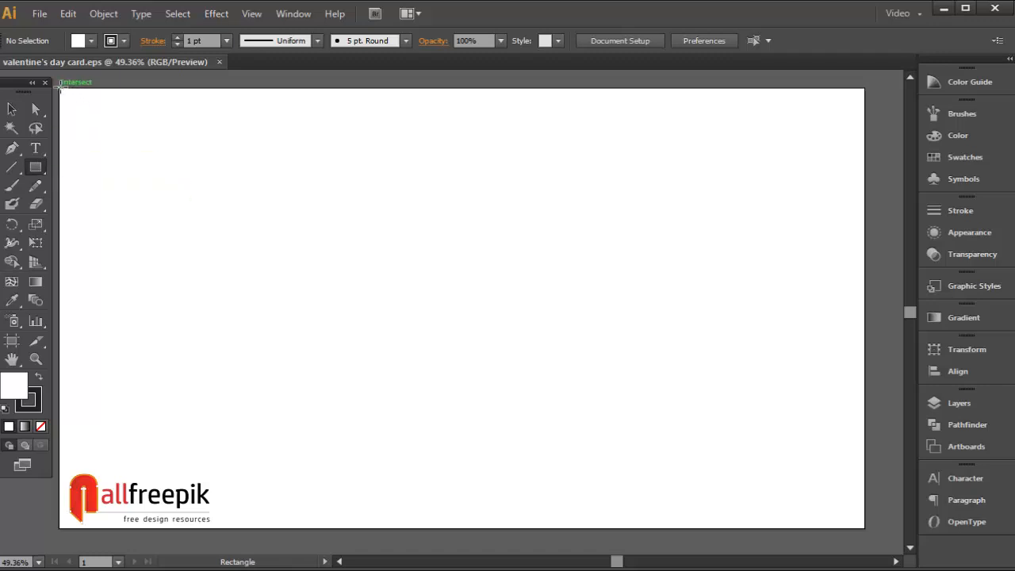
Draw a full-height rectangle from the artboard's upper-left corner and slant its right edge from about X 173 pt at the top to 917 pt at the bottom
{"action": "mouse_move", "coordinate": [58, 87]}
{"action": "left_mouse_down"}
{"action": "mouse_move", "coordinate": [238, 324]}
{"action": "mouse_move", "coordinate": [508, 494]}
{"action": "mouse_move", "coordinate": [740, 526]}
{"action": "mouse_move", "coordinate": [788, 522]}
{"action": "mouse_move", "coordinate": [780, 528]}
{"action": "left_mouse_up"}
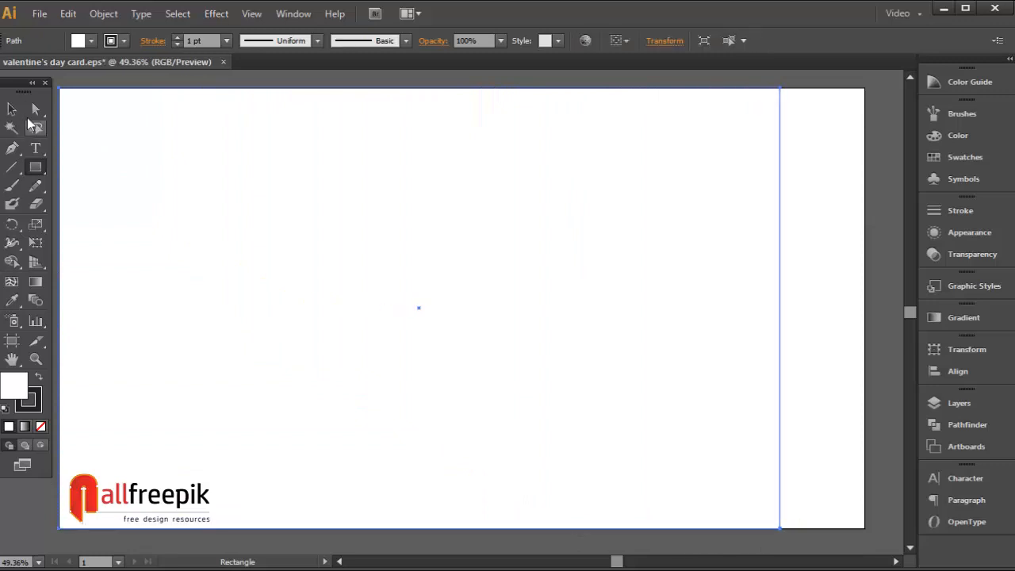
{"action": "left_click", "coordinate": [35, 109]}
{"action": "left_click", "coordinate": [801, 135]}
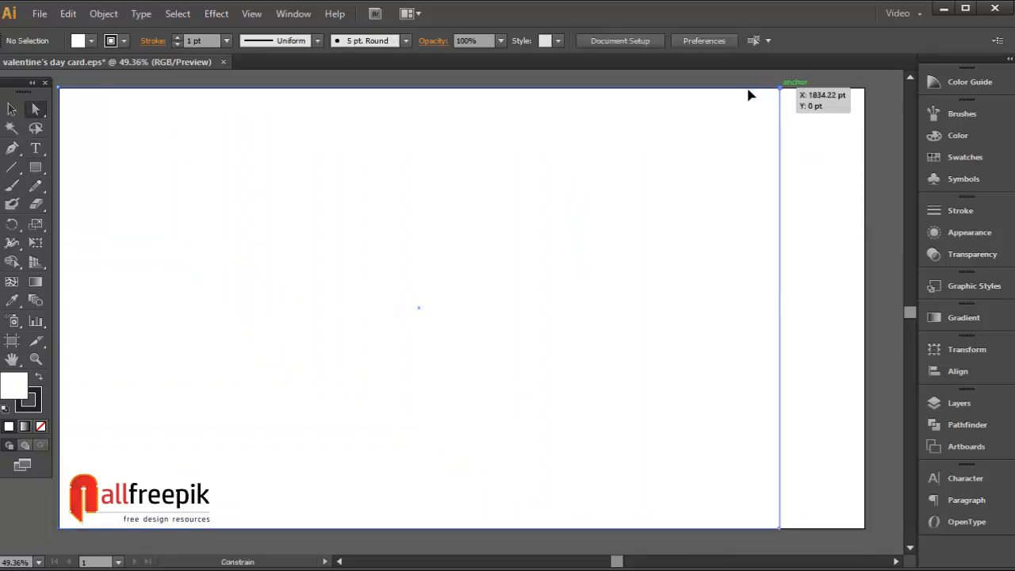
{"action": "left_click_drag", "start_coordinate": [750, 92], "coordinate": [129, 106]}
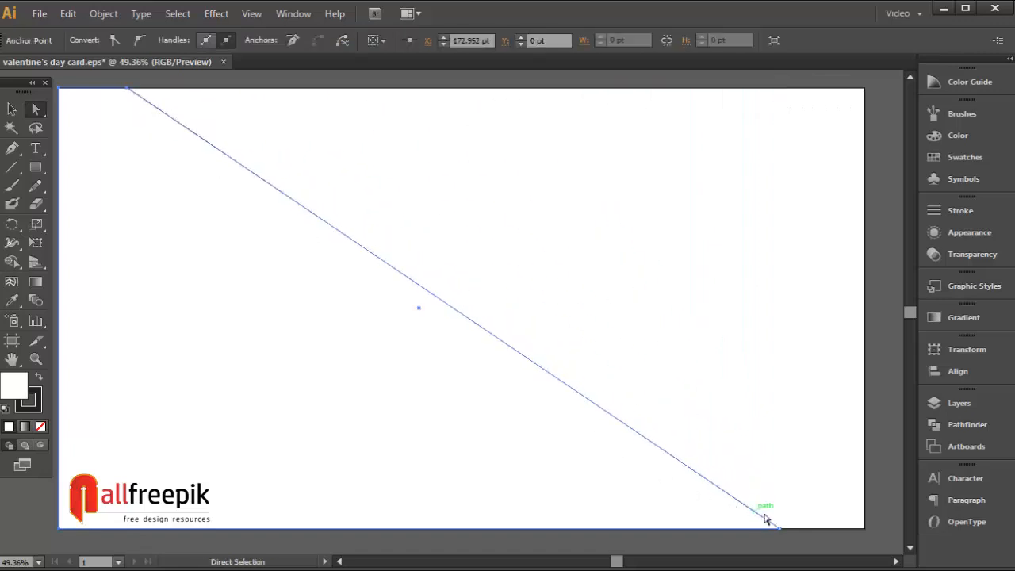
{"action": "left_click_drag", "start_coordinate": [784, 532], "coordinate": [421, 504]}
Fill the slanted shape by sampling the darkest of the three pale pink swatches beside the artboard with the Eyedropper
{"action": "left_click_drag", "start_coordinate": [396, 340], "coordinate": [571, 370]}
{"action": "left_click", "coordinate": [10, 301]}
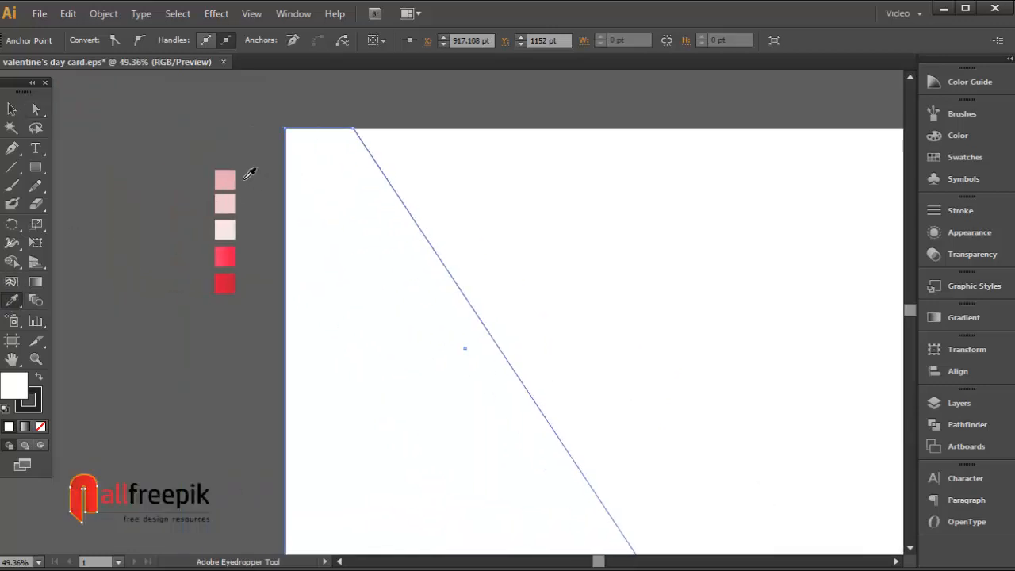
{"action": "left_click", "coordinate": [227, 179]}
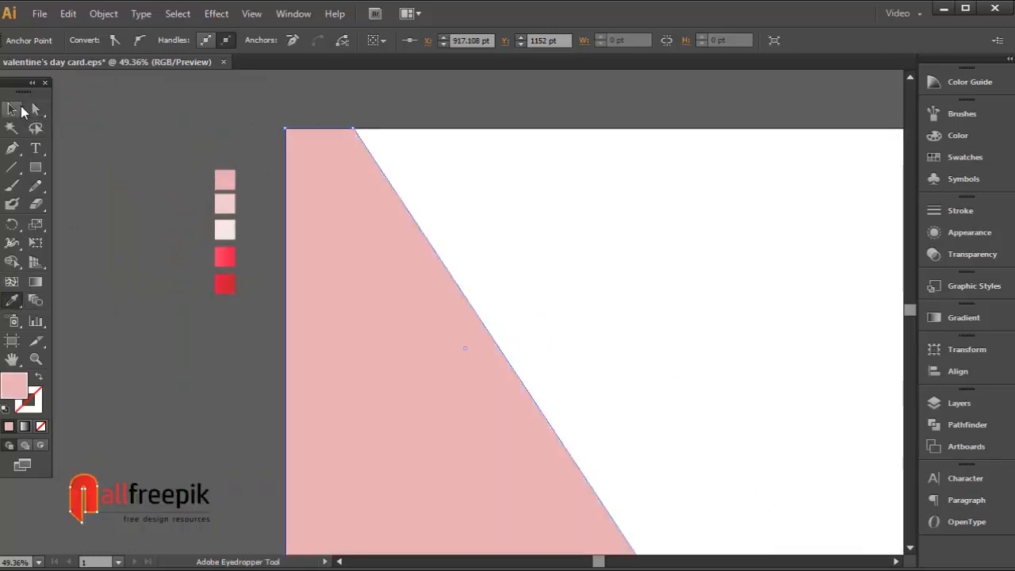
{"action": "left_click", "coordinate": [13, 108]}
{"action": "left_click", "coordinate": [171, 148]}
Draw a rectangle from the slanted shape's top corner to the artboard's right edge, moving its lower corners to about (2048, 9) and (96, 1060) pt
{"action": "left_click_drag", "start_coordinate": [693, 275], "coordinate": [478, 241]}
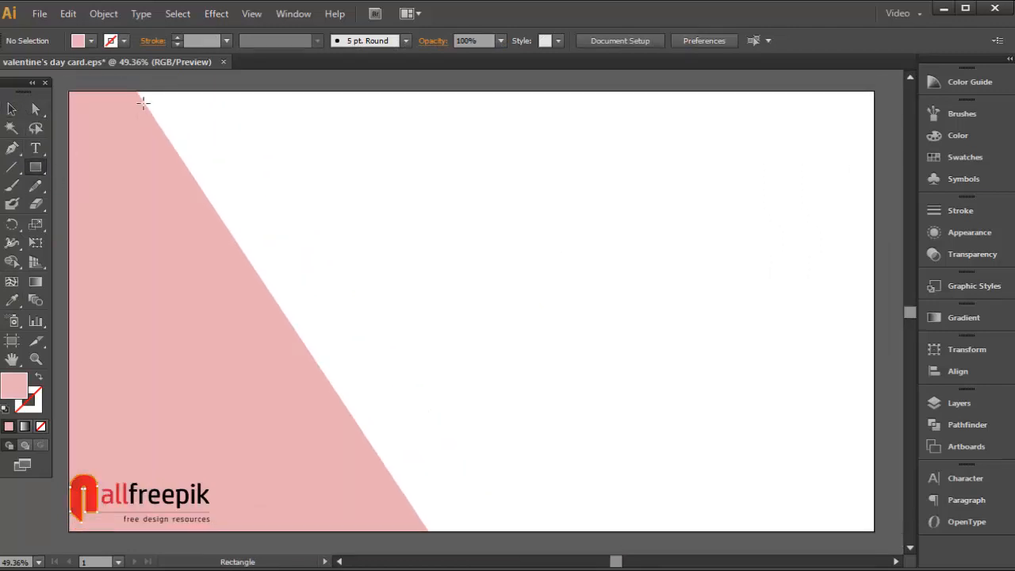
{"action": "left_click_drag", "start_coordinate": [137, 92], "coordinate": [871, 324]}
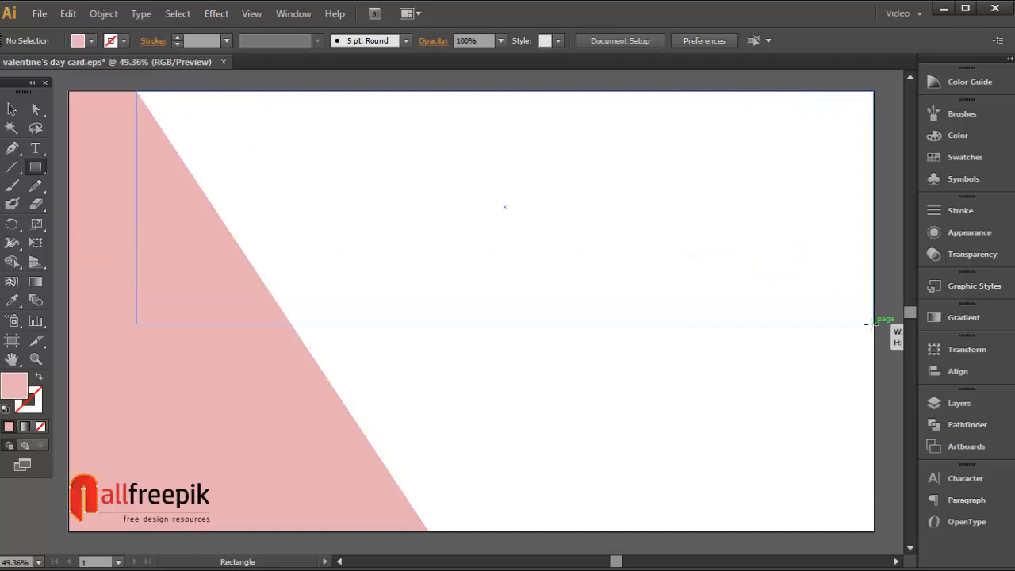
{"action": "left_click_drag", "start_coordinate": [872, 322], "coordinate": [873, 324]}
{"action": "left_click", "coordinate": [35, 108]}
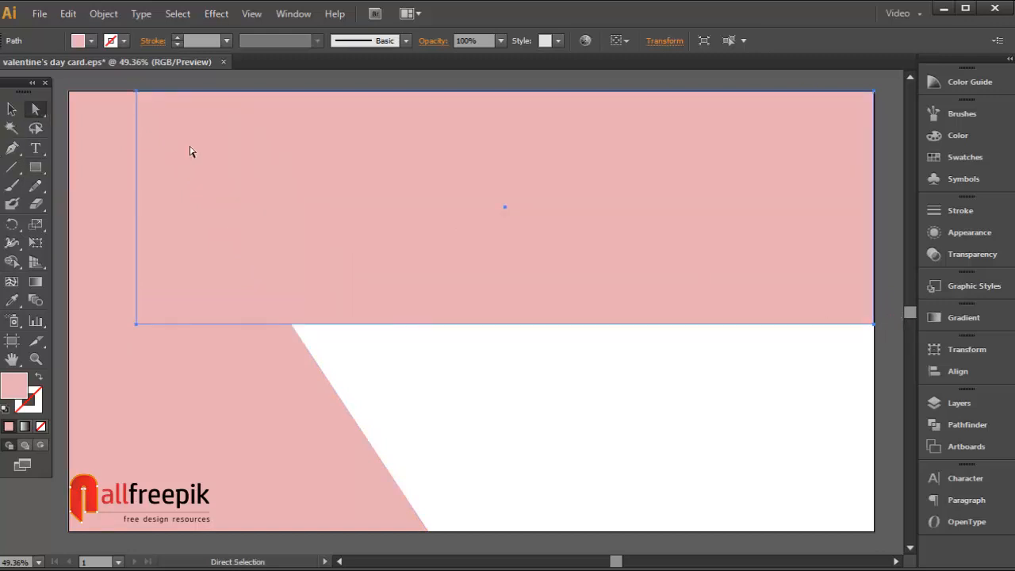
{"action": "left_click", "coordinate": [864, 375]}
{"action": "left_click_drag", "start_coordinate": [875, 325], "coordinate": [859, 92]}
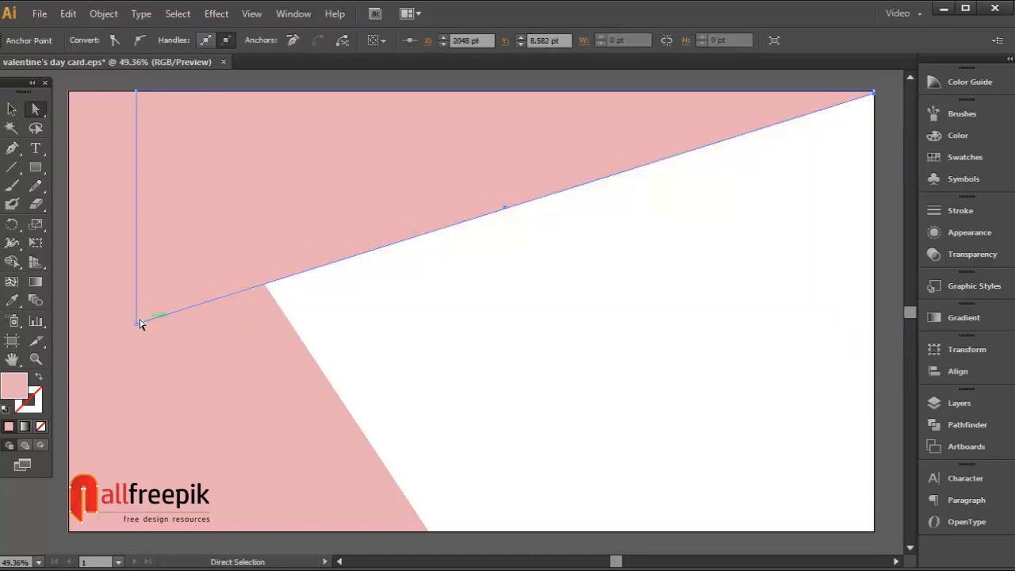
{"action": "left_click_drag", "start_coordinate": [139, 324], "coordinate": [136, 468]}
Fill the new wedge shape with the lightest pink sampled from the swatches beside the artboard
{"action": "left_click_drag", "start_coordinate": [239, 406], "coordinate": [466, 498]}
{"action": "left_click", "coordinate": [14, 299]}
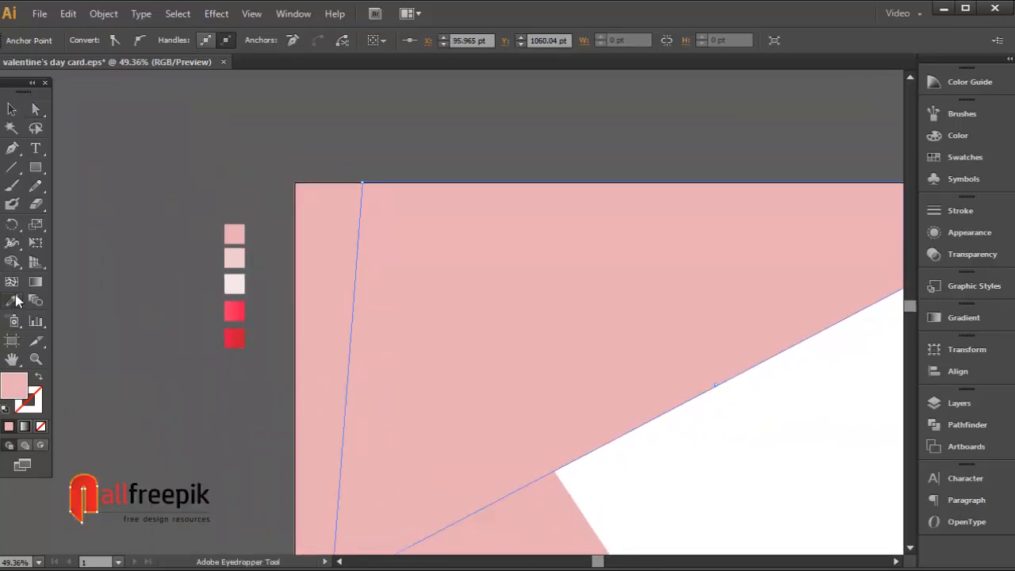
{"action": "left_click", "coordinate": [244, 288]}
{"action": "left_click", "coordinate": [14, 113]}
Send the lightest pink wedge to the back, behind the darker slanted shape, and deselect it
{"action": "scroll", "coordinate": [492, 177], "scroll_direction": "down", "scroll_amount": 5}
{"action": "scroll", "coordinate": [492, 177], "scroll_direction": "right", "scroll_amount": 5}
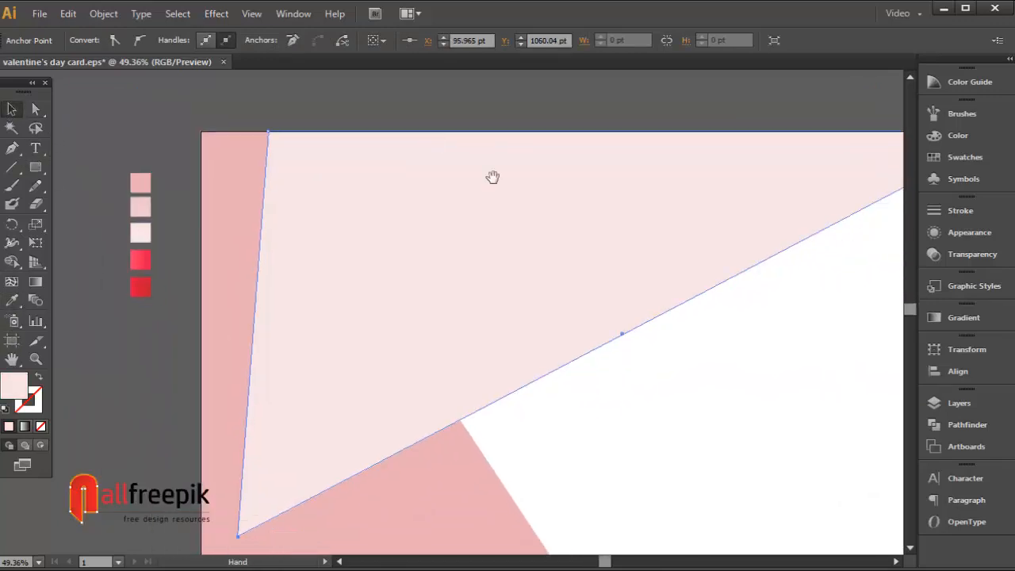
{"action": "right_click", "coordinate": [539, 204]}
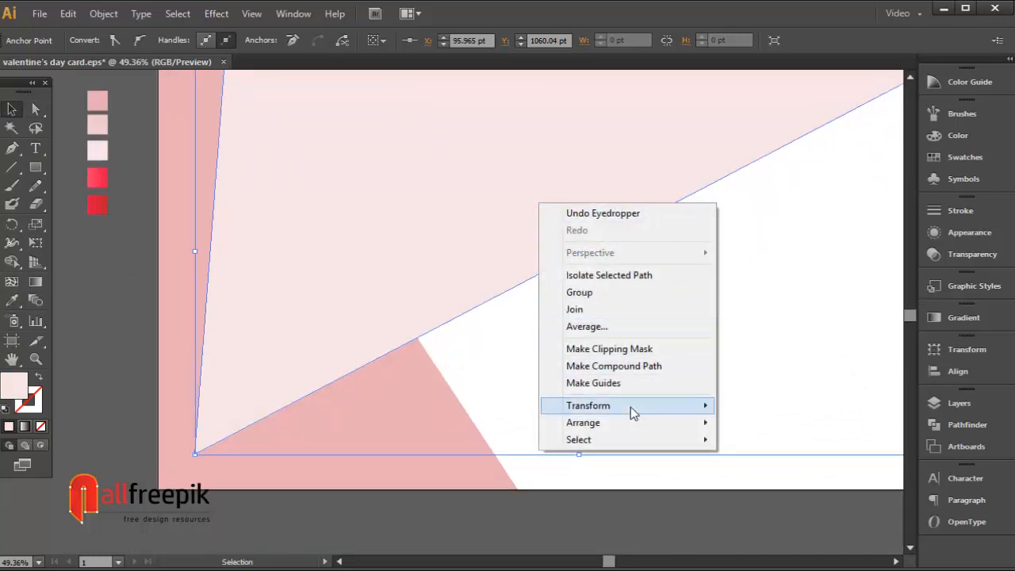
{"action": "mouse_move", "coordinate": [632, 424]}
{"action": "left_click", "coordinate": [767, 473]}
{"action": "left_click", "coordinate": [712, 369]}
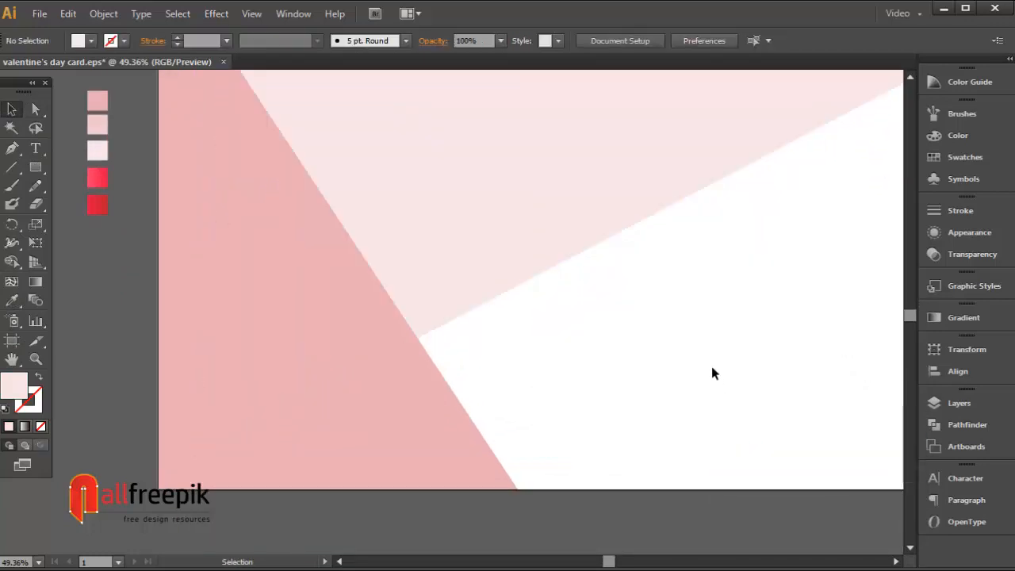
Draw a large rectangle ending at the artboard's lower-right corner and fill it with the middle pink sampled from the swatches beside the artboard
{"action": "left_click_drag", "start_coordinate": [712, 369], "coordinate": [614, 380]}
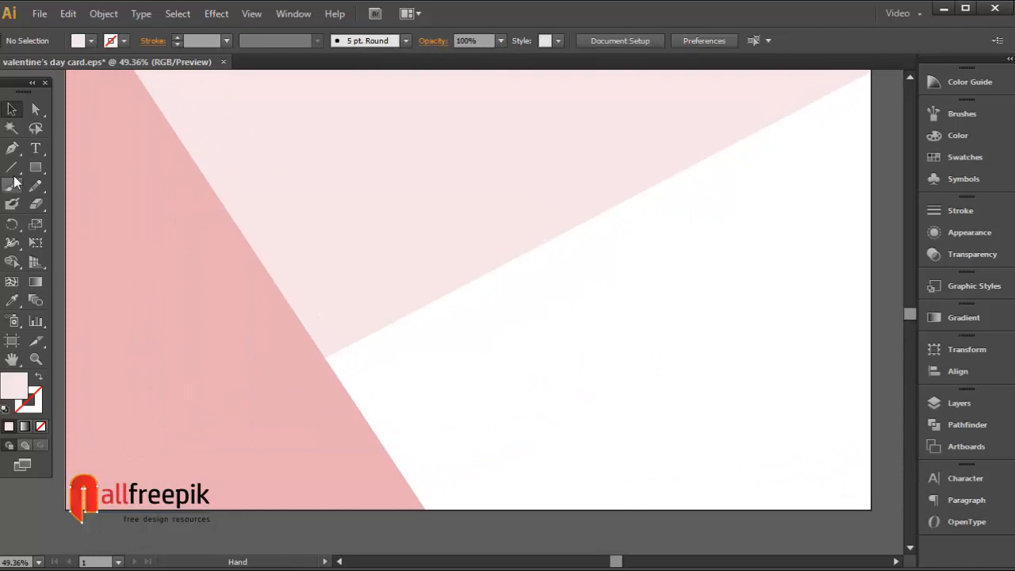
{"action": "left_click", "coordinate": [36, 167]}
{"action": "left_click_drag", "start_coordinate": [253, 188], "coordinate": [870, 509]}
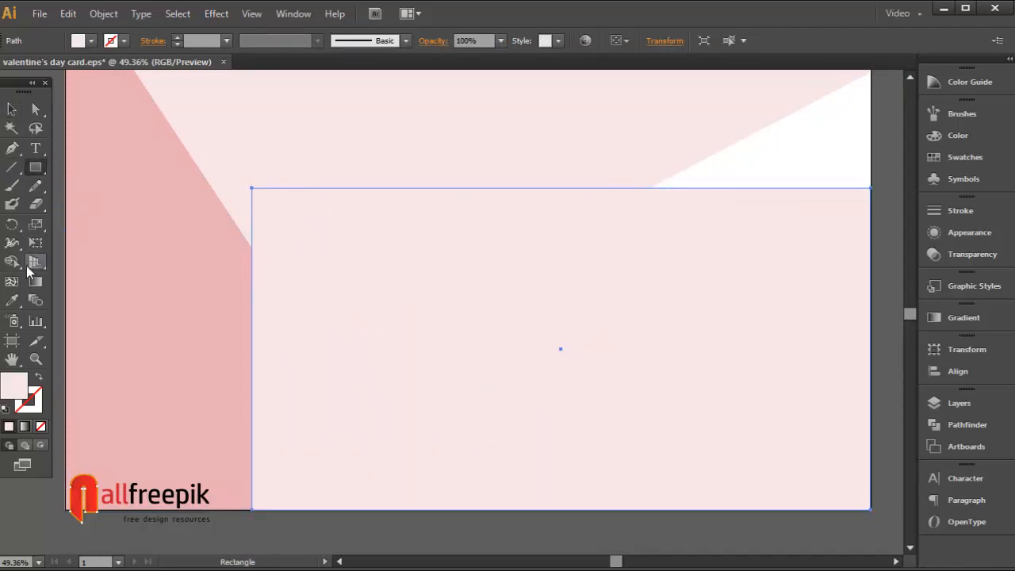
{"action": "left_click", "coordinate": [12, 300]}
{"action": "left_click_drag", "start_coordinate": [54, 223], "coordinate": [334, 279]}
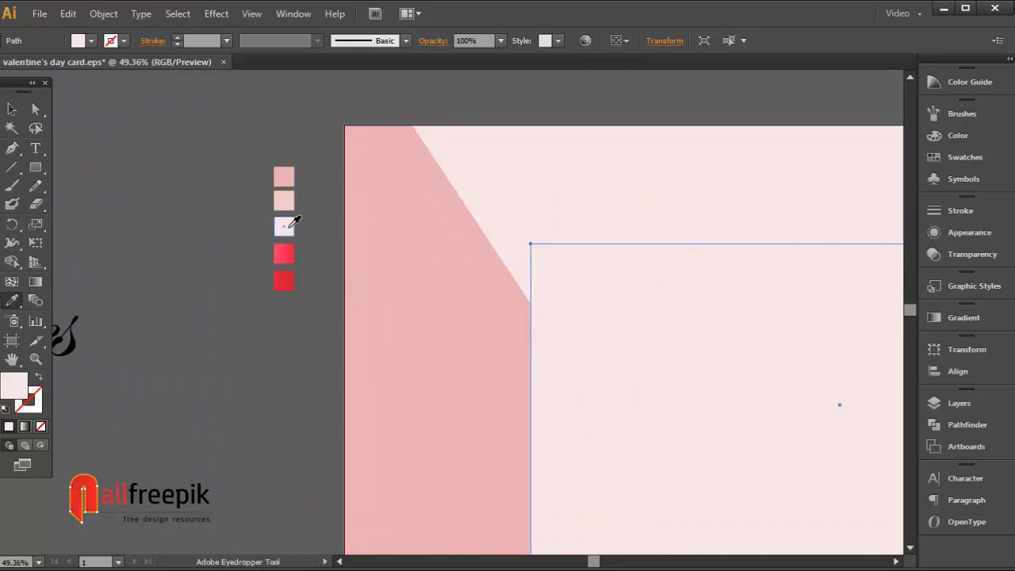
{"action": "left_click", "coordinate": [288, 201]}
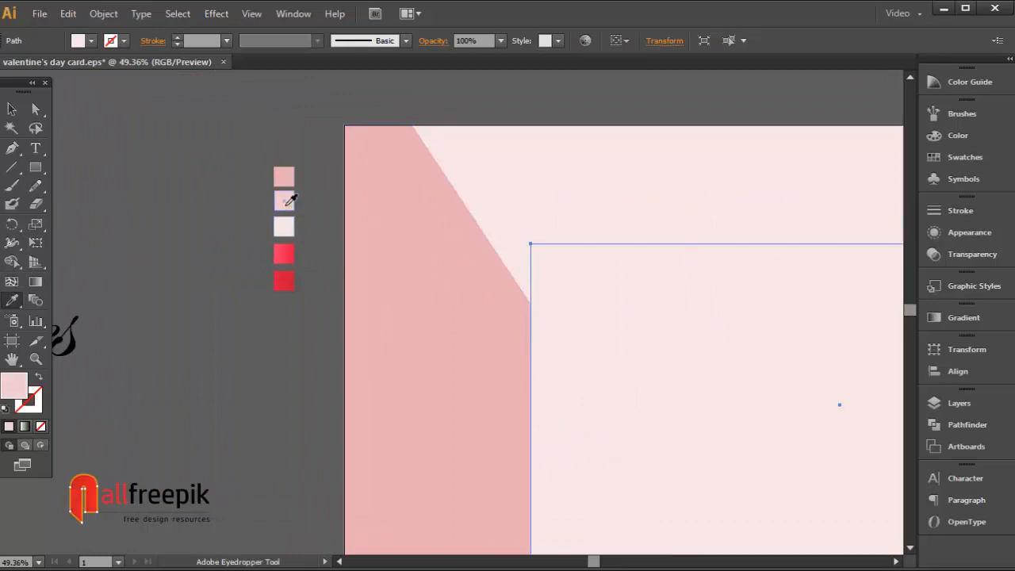
{"action": "left_click", "coordinate": [285, 180]}
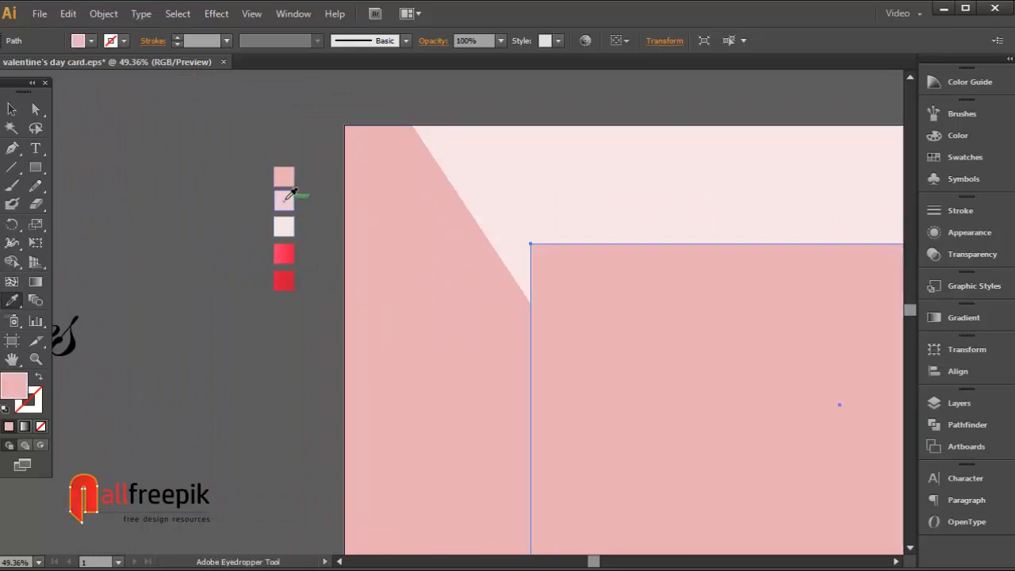
{"action": "left_click", "coordinate": [284, 201]}
Move the upper-right corner of the middle pink rectangle up to the artboard's upper-right corner at X 2048 pt, Y 0 pt
{"action": "left_click", "coordinate": [39, 107]}
{"action": "scroll", "coordinate": [492, 274], "scroll_direction": "right", "scroll_amount": 6}
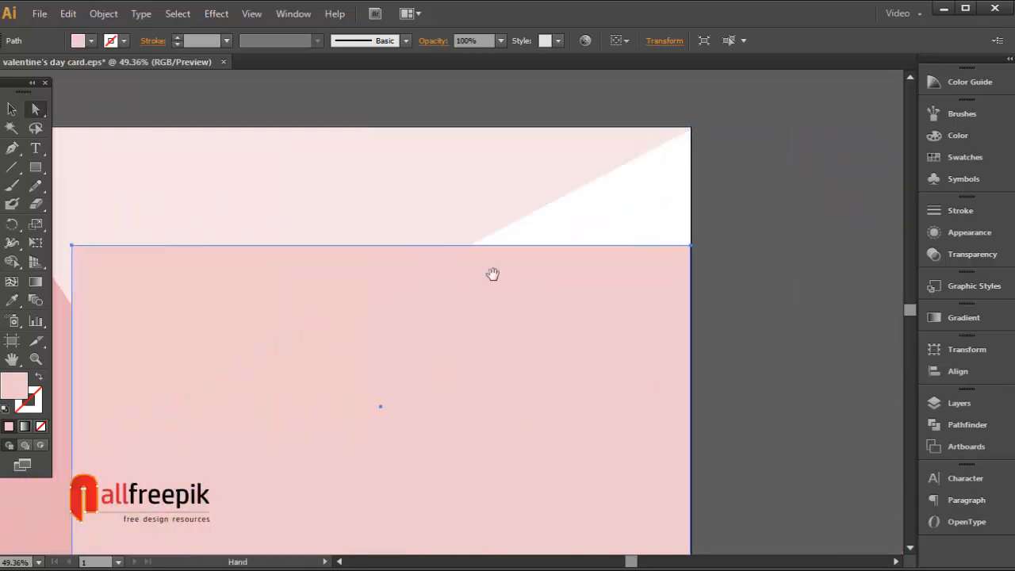
{"action": "left_click", "coordinate": [687, 245]}
{"action": "left_click_drag", "start_coordinate": [683, 246], "coordinate": [689, 119]}
{"action": "left_click_drag", "start_coordinate": [414, 229], "coordinate": [538, 196]}
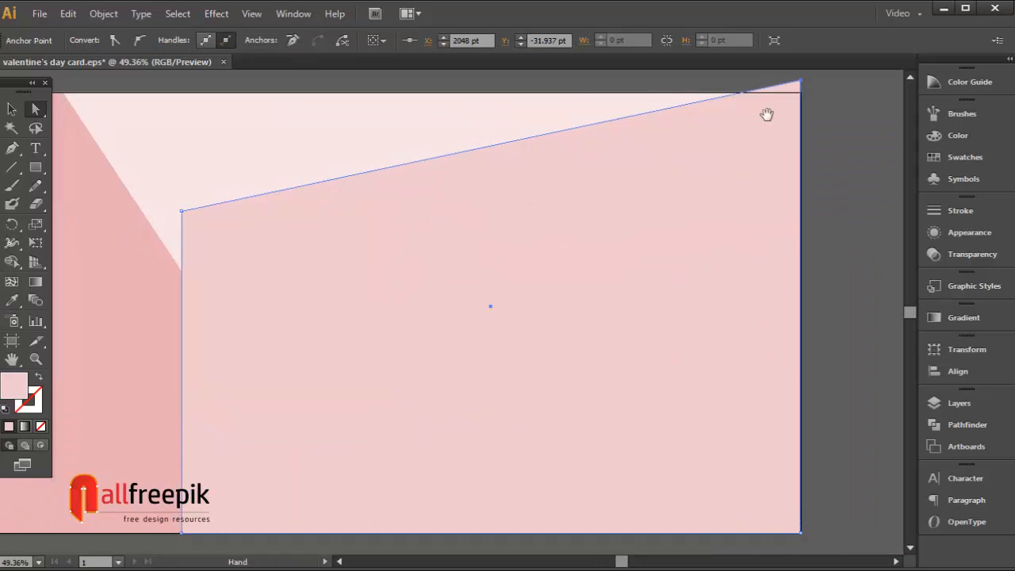
{"action": "left_click", "coordinate": [816, 78]}
{"action": "left_click_drag", "start_coordinate": [802, 80], "coordinate": [800, 119]}
Send the middle pink shape to the back, behind the other two background shapes, and deselect it
{"action": "right_click", "coordinate": [746, 226]}
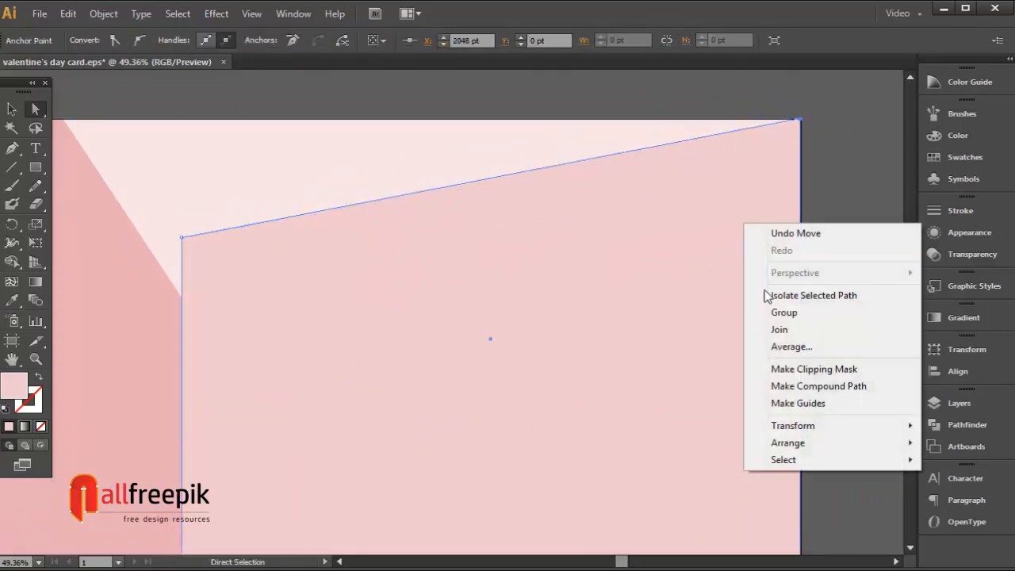
{"action": "mouse_move", "coordinate": [805, 442]}
{"action": "left_click", "coordinate": [698, 493]}
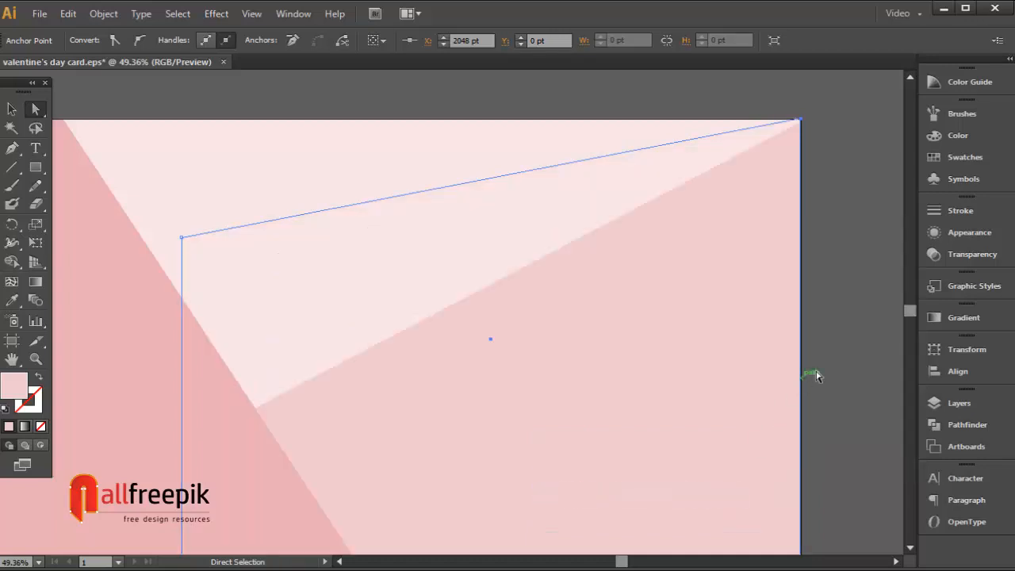
{"action": "left_click", "coordinate": [813, 373]}
Move the bottom-right corner of the darkest pink shape farther right along the artboard's bottom edge to widen its base
{"action": "left_click", "coordinate": [614, 332], "text": "alt"}
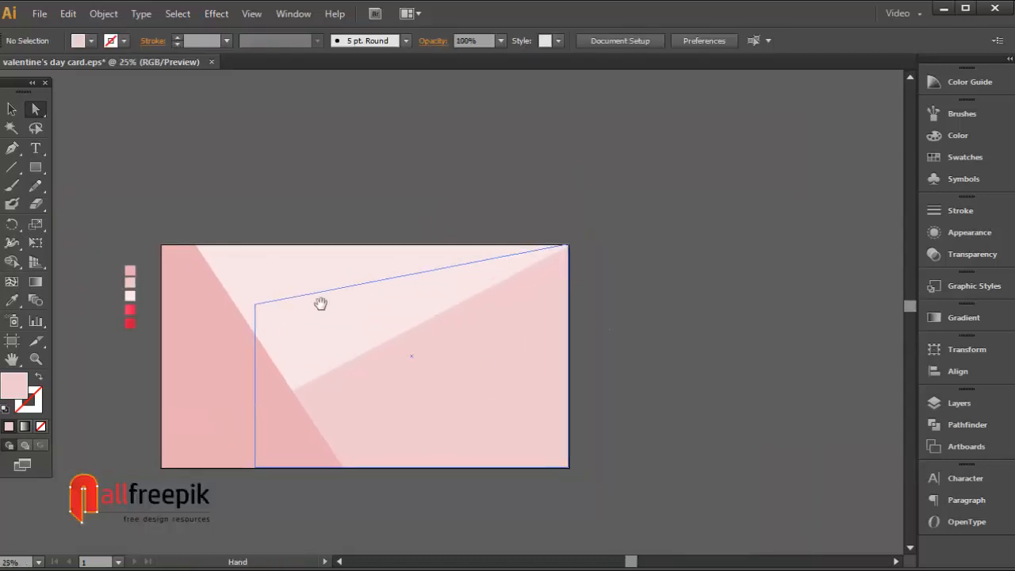
{"action": "left_click_drag", "start_coordinate": [147, 233], "coordinate": [548, 484]}
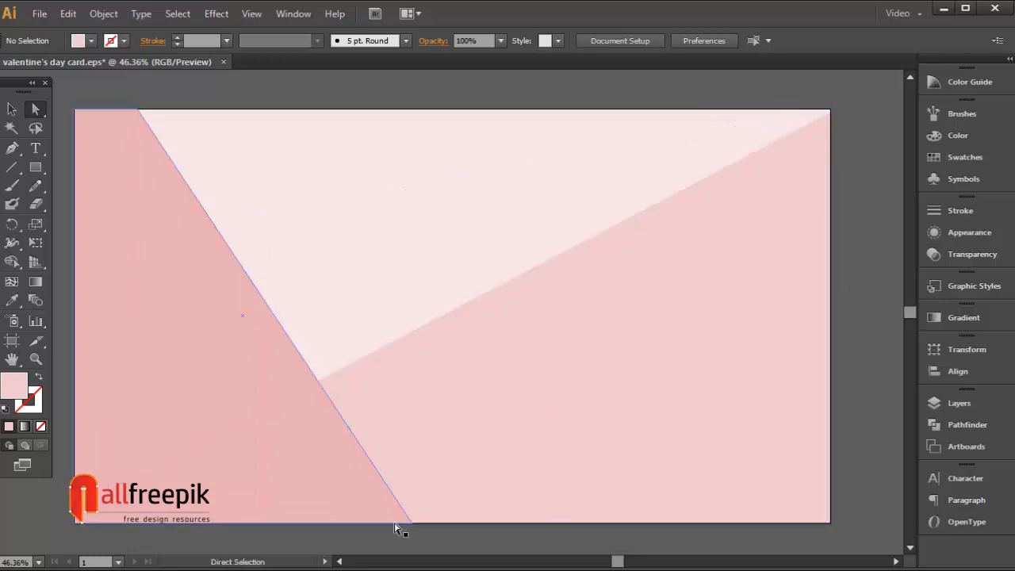
{"action": "left_click_drag", "start_coordinate": [413, 527], "coordinate": [540, 526]}
{"action": "left_click", "coordinate": [865, 273]}
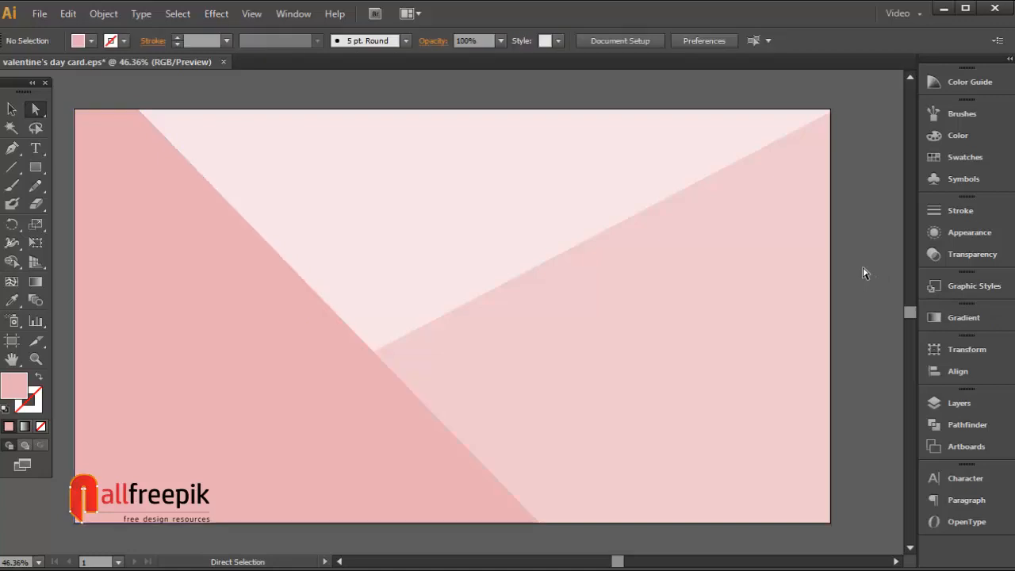
Select all three pink background shapes, group them and clear the selection
{"action": "left_click", "coordinate": [36, 167]}
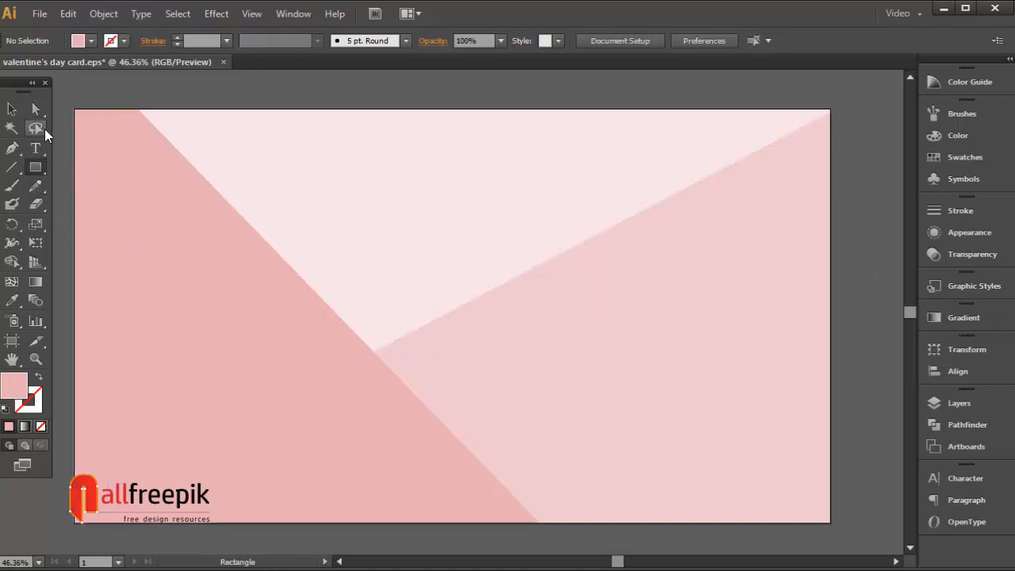
{"action": "left_click", "coordinate": [11, 109]}
{"action": "left_click_drag", "start_coordinate": [109, 104], "coordinate": [537, 369]}
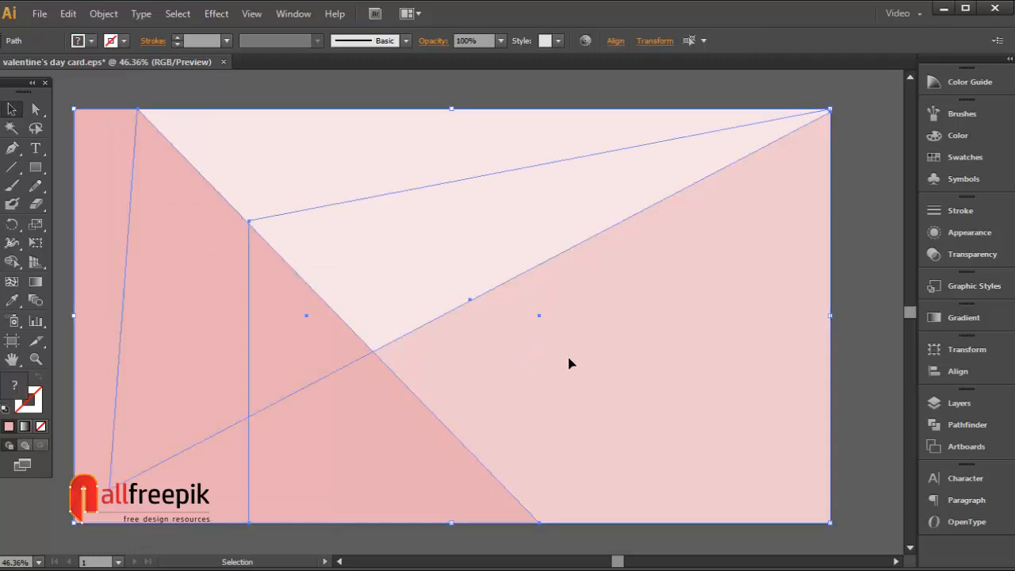
{"action": "left_click", "coordinate": [103, 14]}
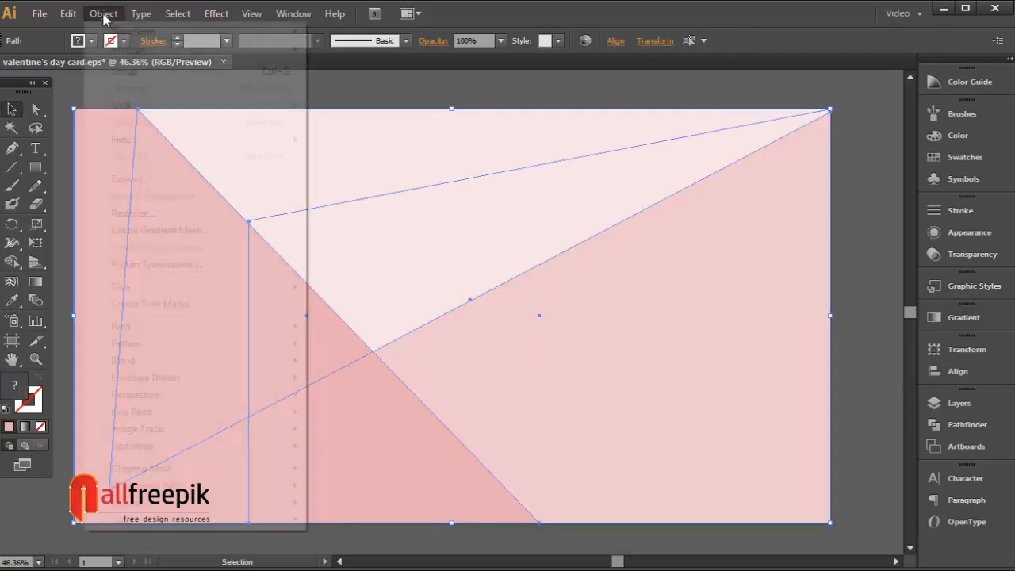
{"action": "left_click", "coordinate": [136, 69]}
{"action": "left_click", "coordinate": [849, 238]}
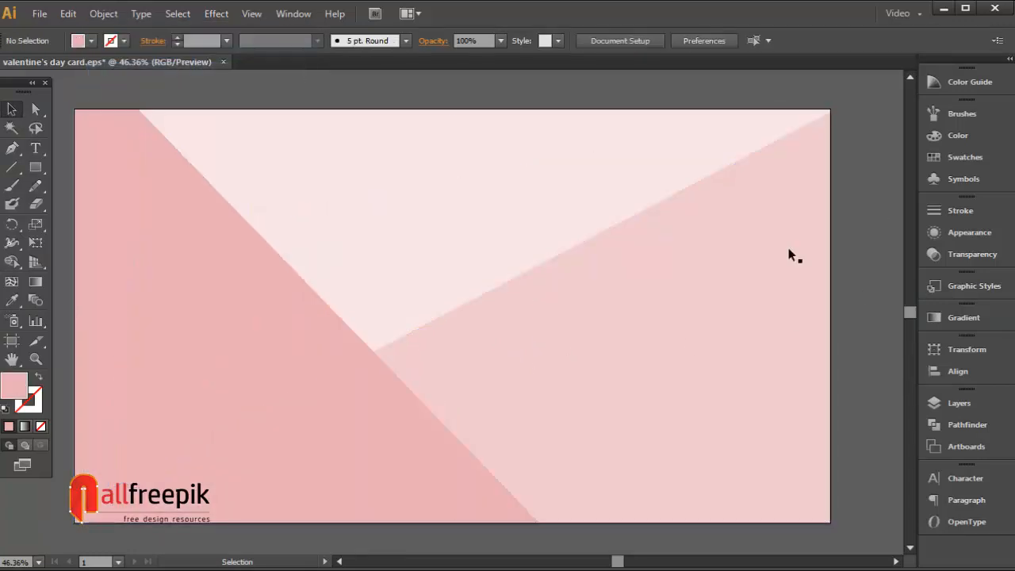
Lock the grouped pink background
{"action": "left_click", "coordinate": [356, 152]}
{"action": "left_click", "coordinate": [176, 13]}
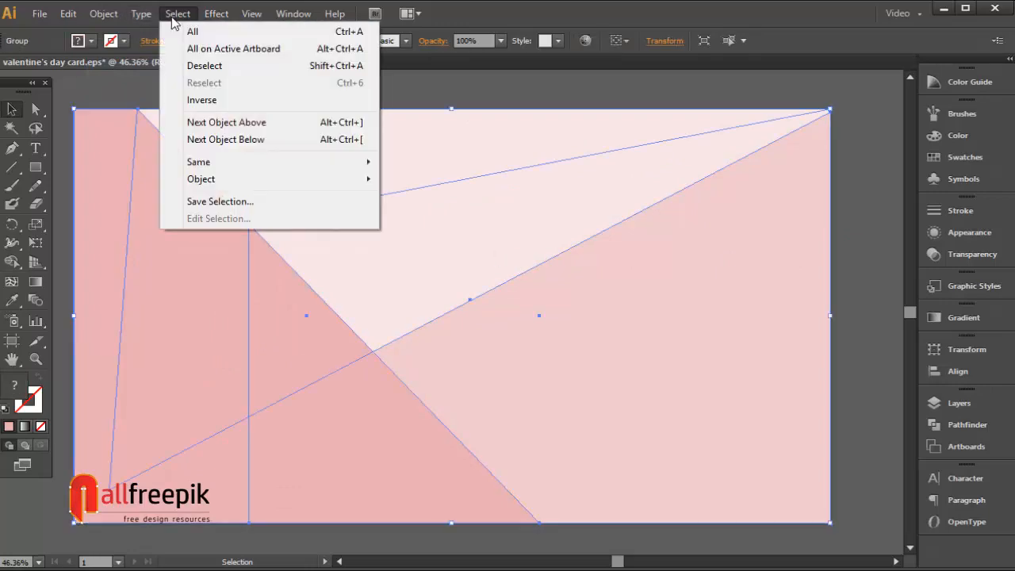
{"action": "mouse_move", "coordinate": [97, 16]}
{"action": "mouse_move", "coordinate": [125, 107]}
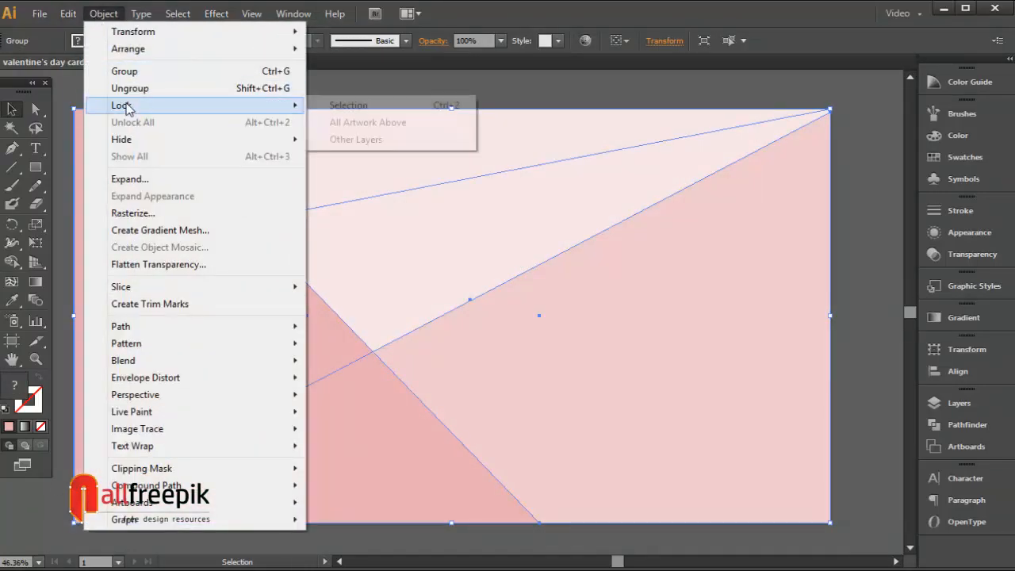
{"action": "left_click", "coordinate": [337, 106]}
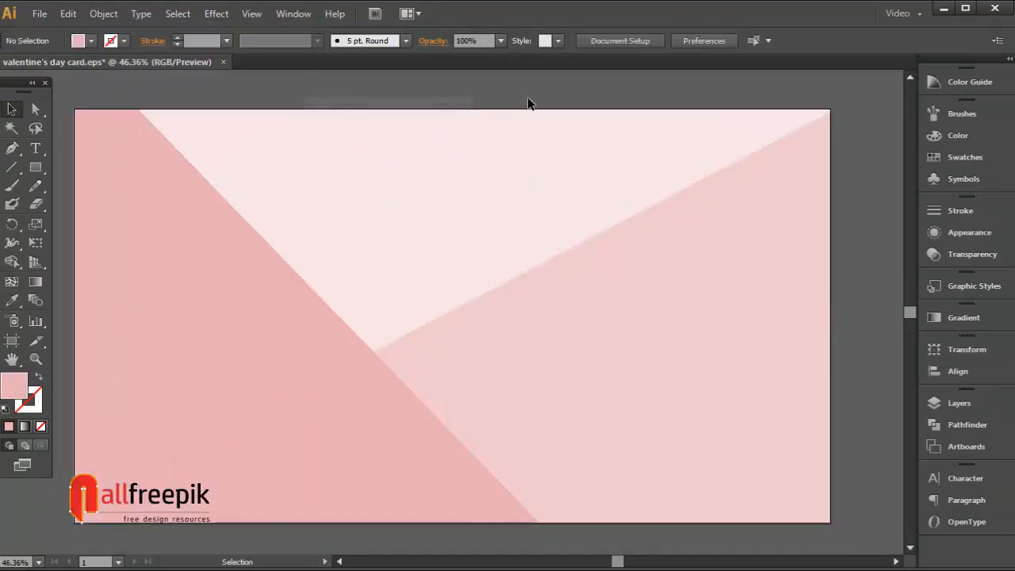
Draw a rectangle in the middle of the artboard, over the junction of the pink shapes, and fill it with white
{"action": "left_click", "coordinate": [36, 168]}
{"action": "left_click_drag", "start_coordinate": [226, 200], "coordinate": [595, 417]}
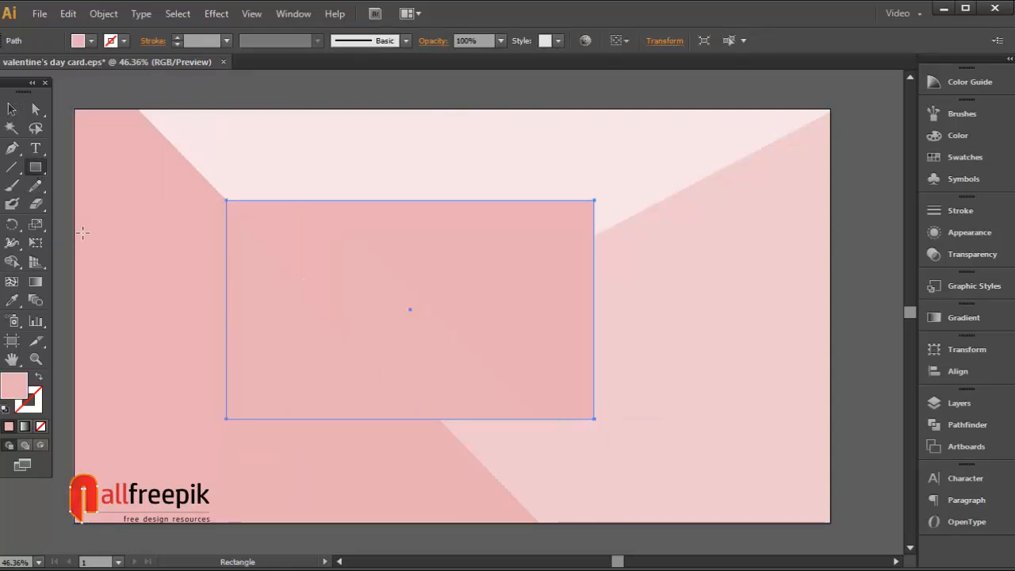
{"action": "left_click", "coordinate": [12, 109]}
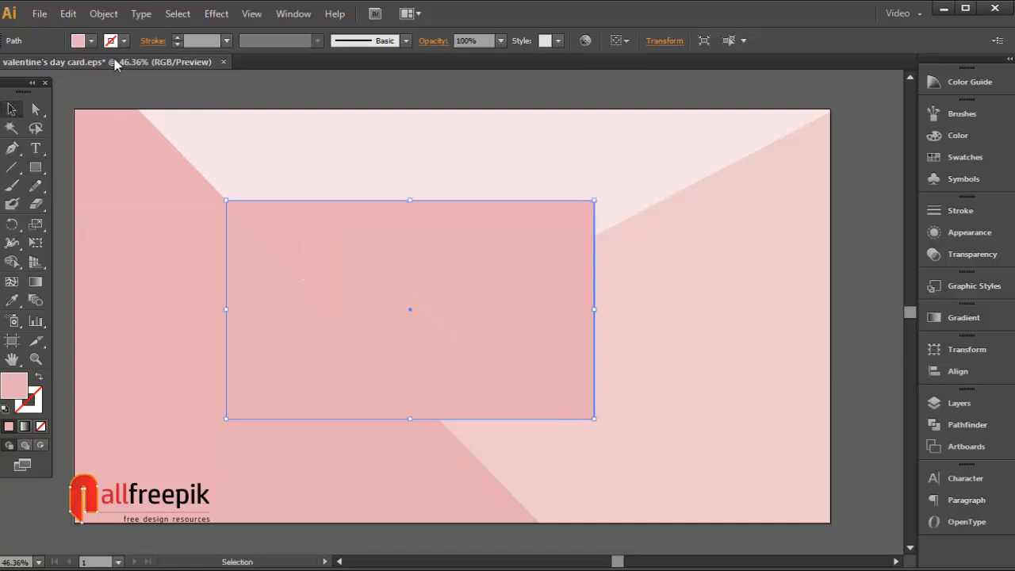
{"action": "left_click", "coordinate": [92, 41]}
{"action": "left_click", "coordinate": [24, 68]}
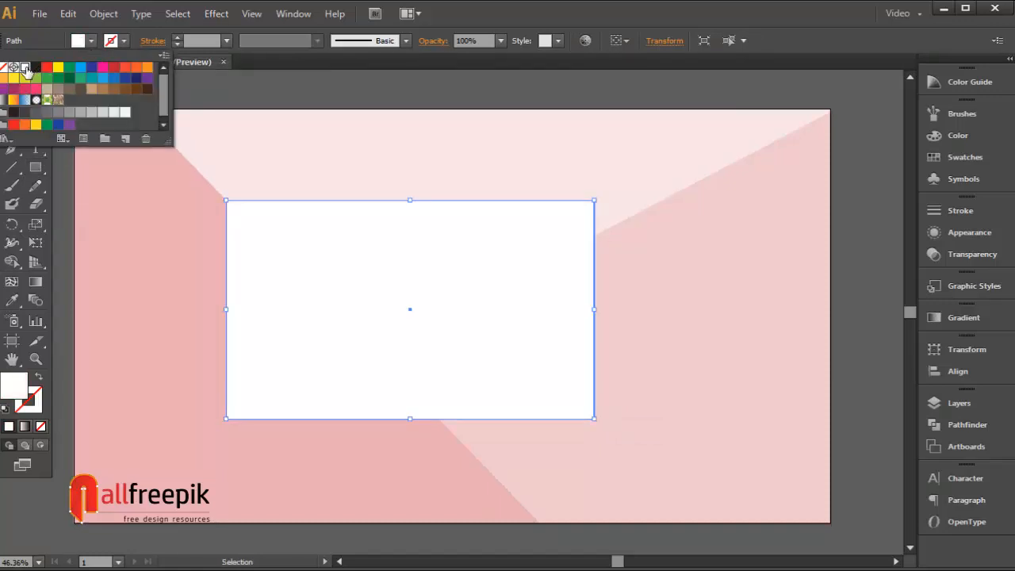
Move the white card rectangle right and slightly up to center it on the artboard, and clear the selection
{"action": "left_click", "coordinate": [505, 18]}
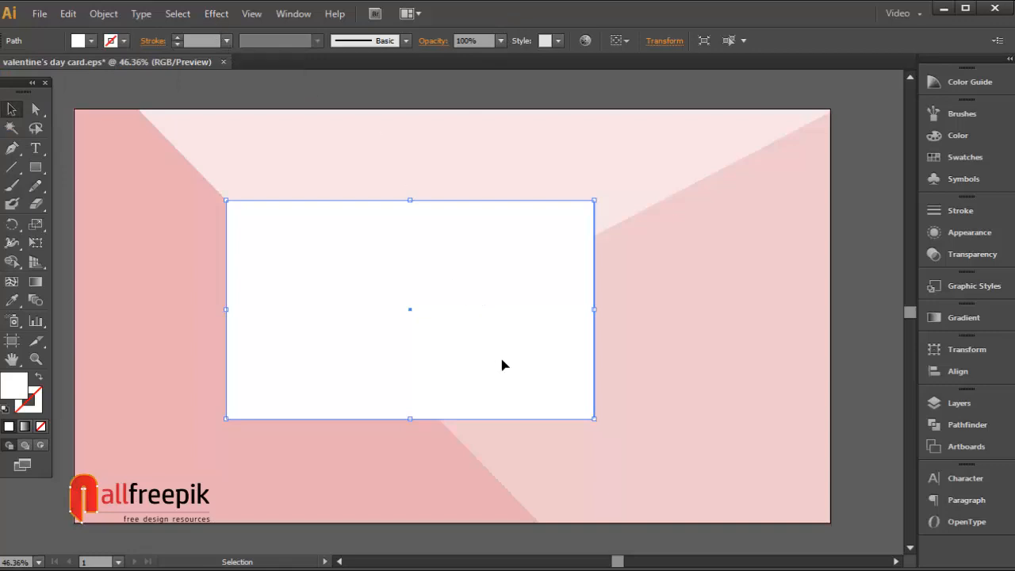
{"action": "left_click_drag", "start_coordinate": [527, 337], "coordinate": [665, 319]}
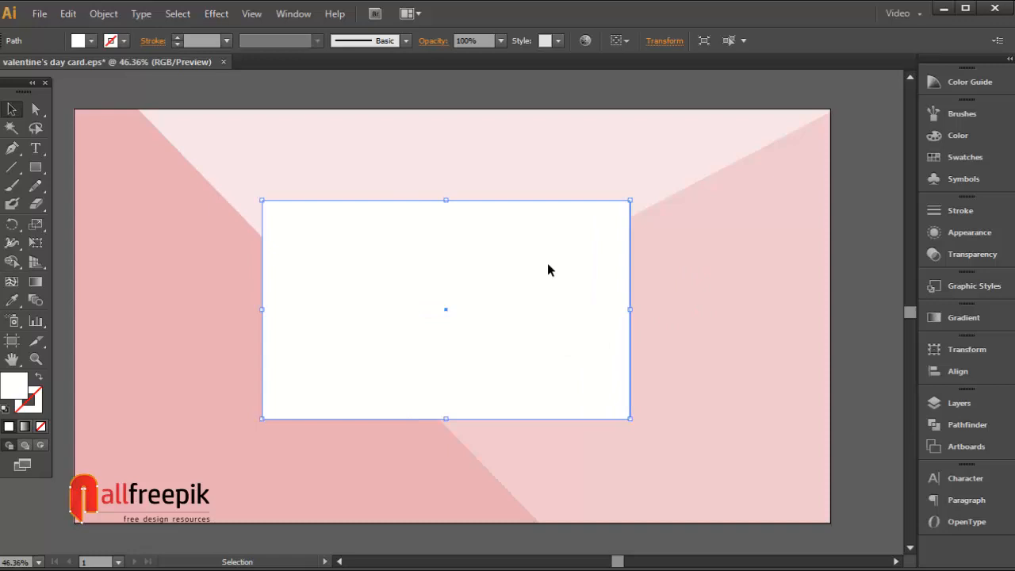
{"action": "left_click_drag", "start_coordinate": [556, 289], "coordinate": [556, 278]}
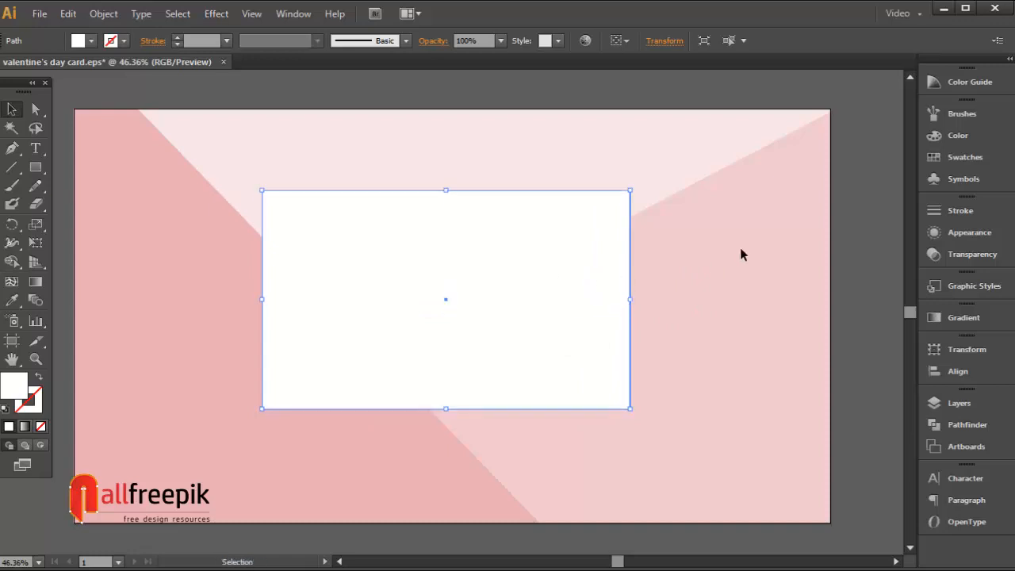
{"action": "left_click", "coordinate": [856, 260]}
Apply a Multiply drop shadow to the white rectangle with 30% opacity, 20 pt X and Y offsets and 5 pt blur
{"action": "left_click", "coordinate": [498, 295]}
{"action": "left_click", "coordinate": [217, 14]}
{"action": "mouse_move", "coordinate": [254, 194]}
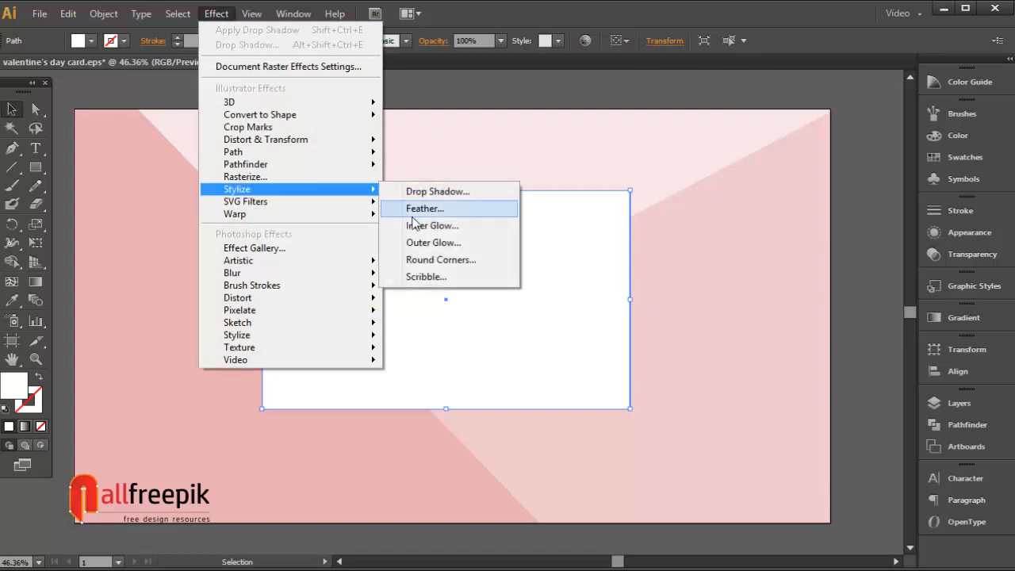
{"action": "left_click", "coordinate": [445, 192]}
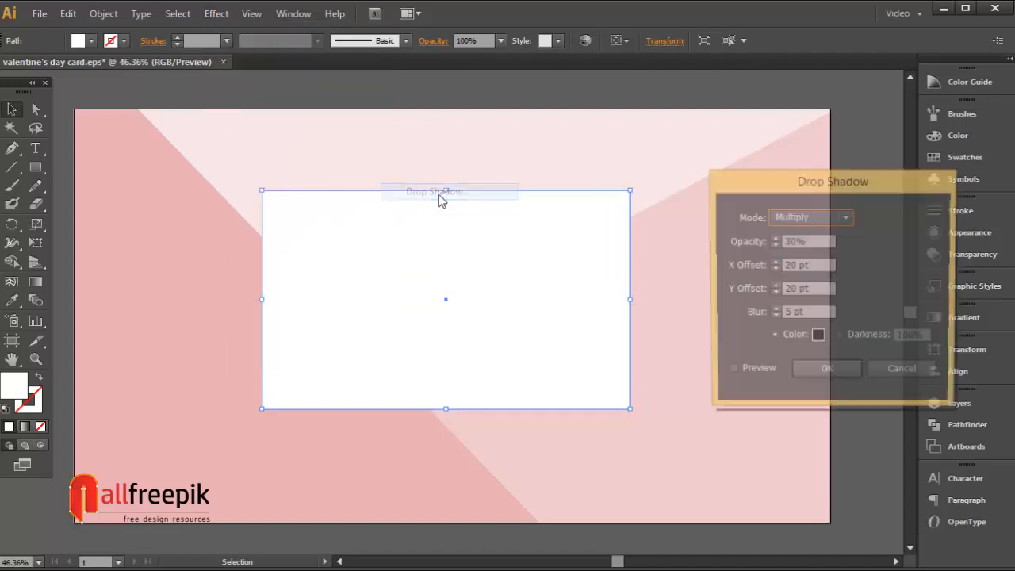
{"action": "left_click", "coordinate": [731, 373]}
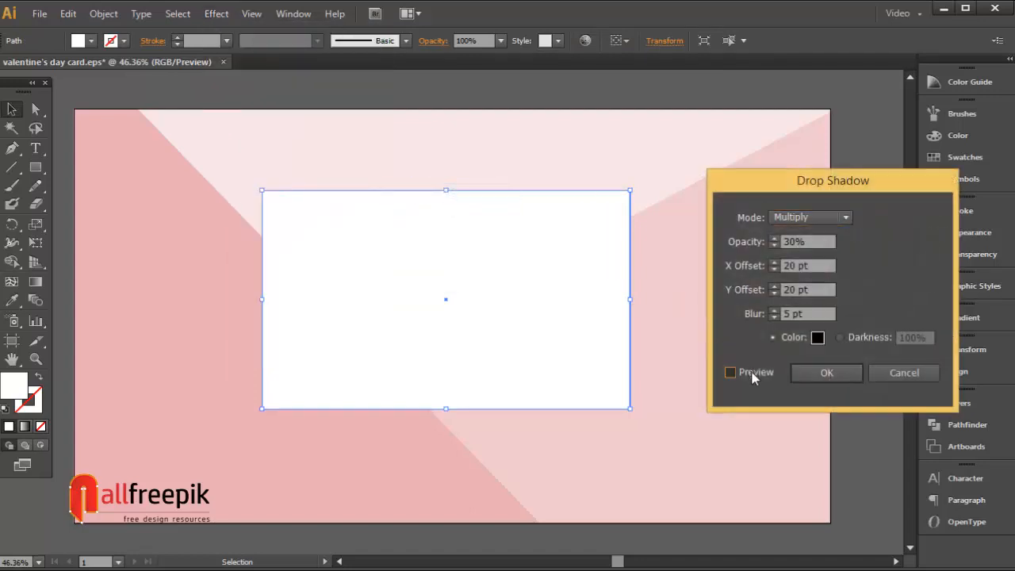
{"action": "left_click", "coordinate": [754, 378]}
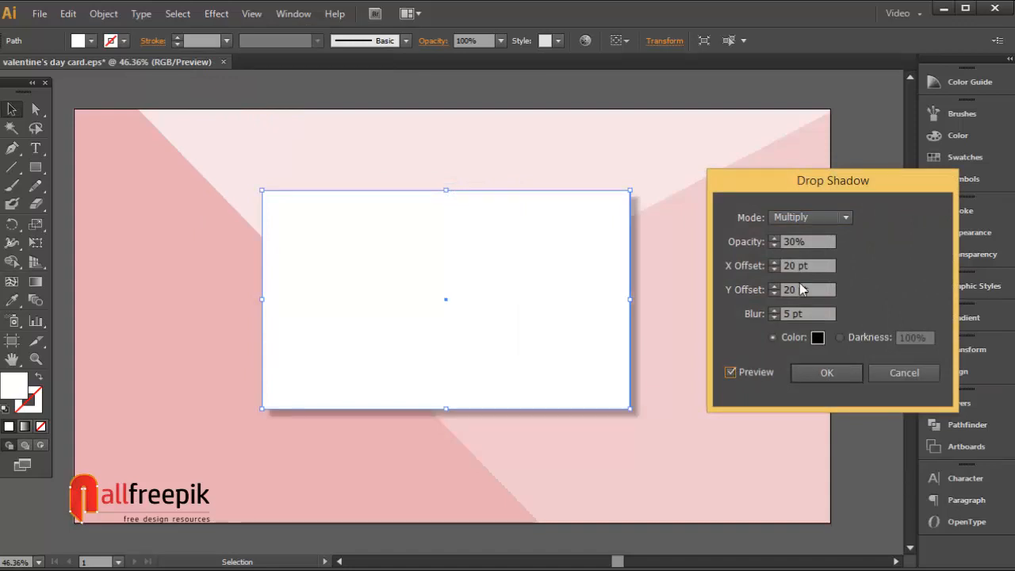
{"action": "left_click", "coordinate": [834, 380]}
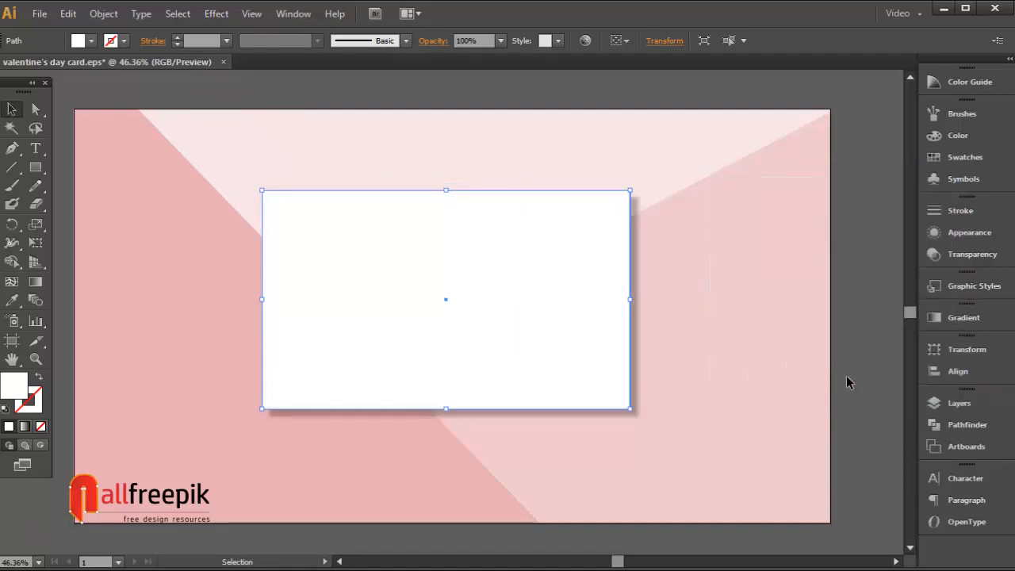
{"action": "left_click", "coordinate": [849, 382]}
Draw a slightly smaller rectangle inside the white card and sample the lightest pink of the background as its fill
{"action": "left_click", "coordinate": [35, 167]}
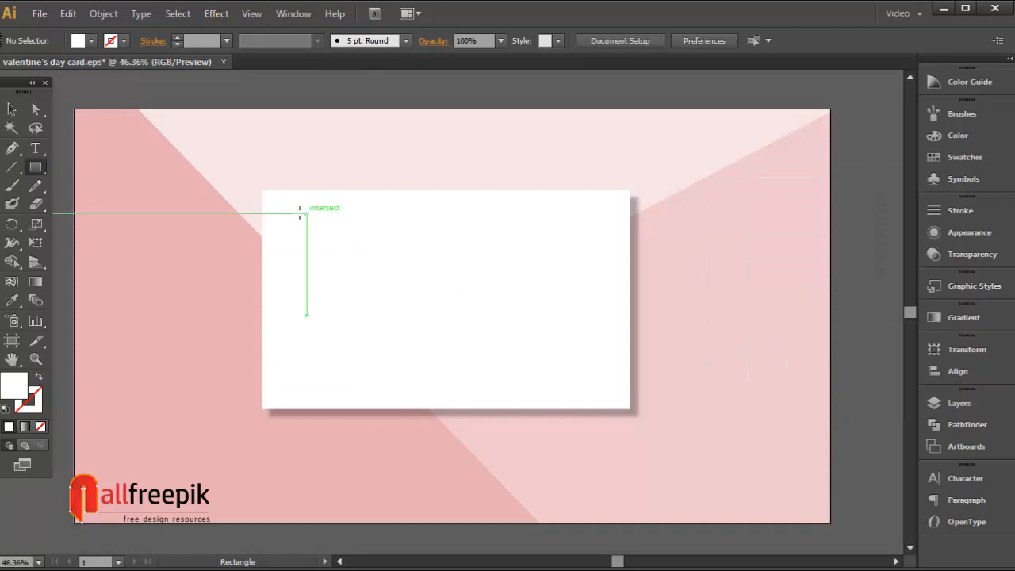
{"action": "left_click_drag", "start_coordinate": [278, 204], "coordinate": [617, 395]}
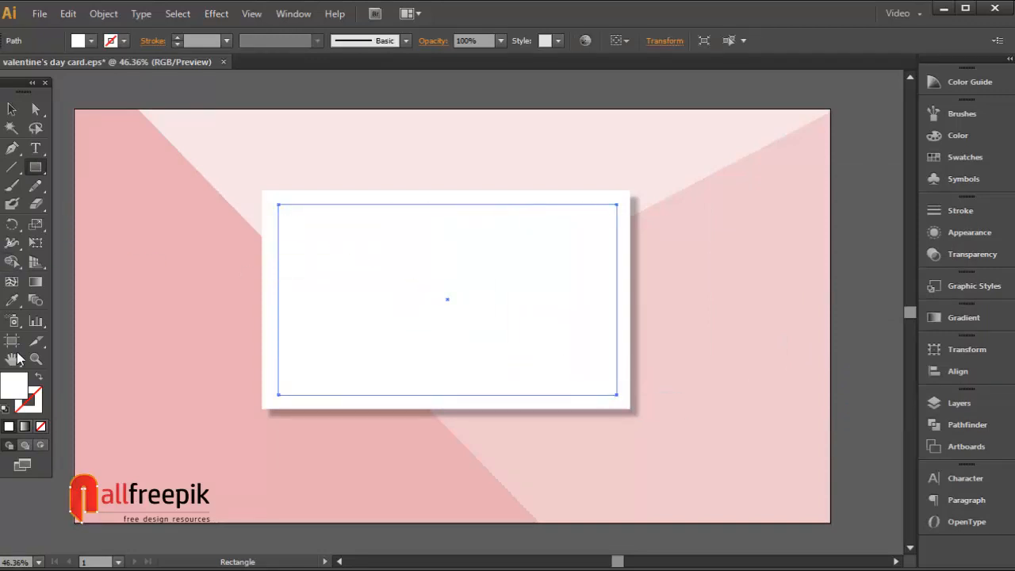
{"action": "left_click", "coordinate": [12, 300]}
{"action": "left_click", "coordinate": [261, 156]}
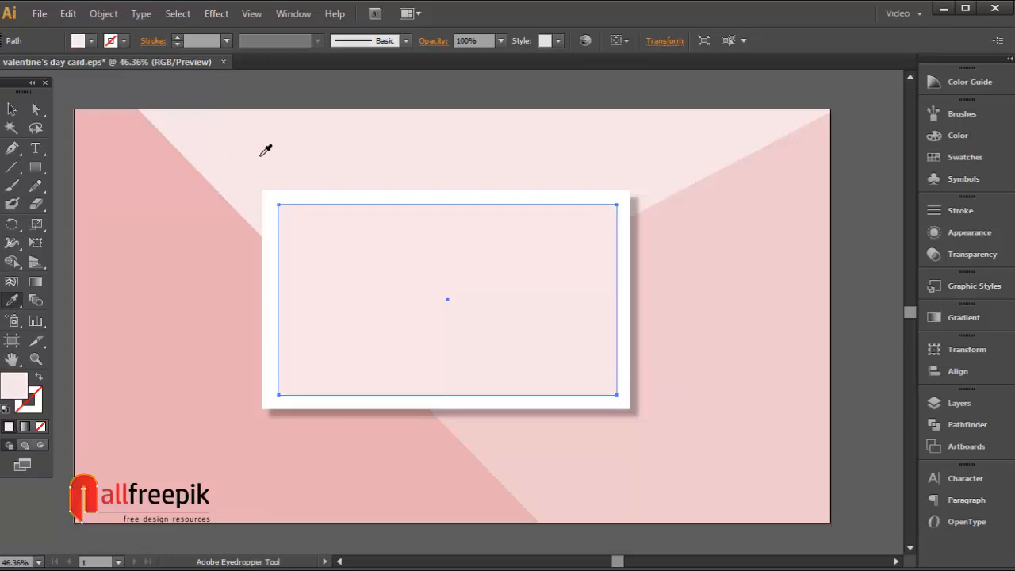
Swap the inner rectangle's light pink fill to its stroke and set the stroke weight to 20 pt
{"action": "left_click", "coordinate": [38, 380]}
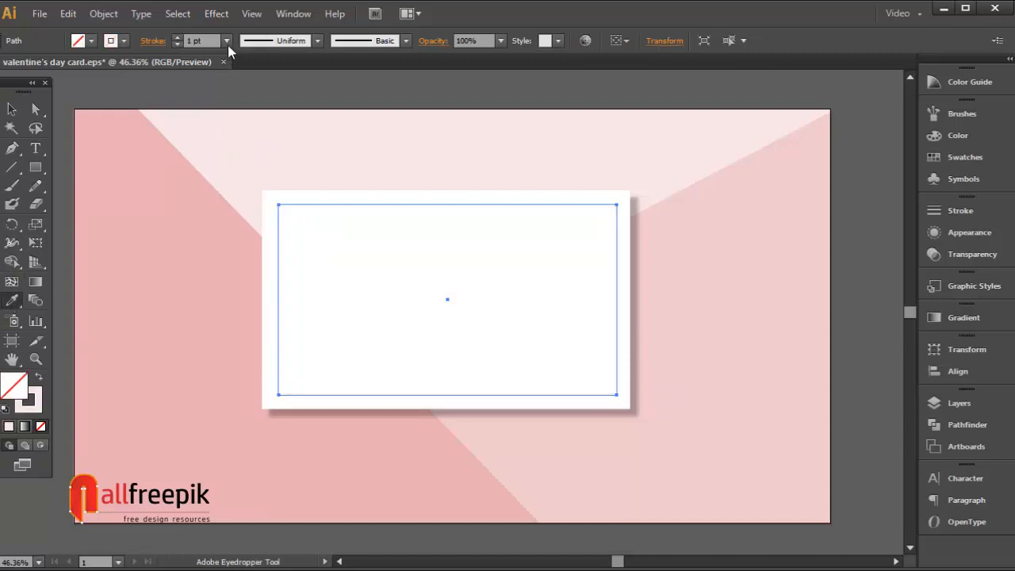
{"action": "left_click", "coordinate": [226, 42]}
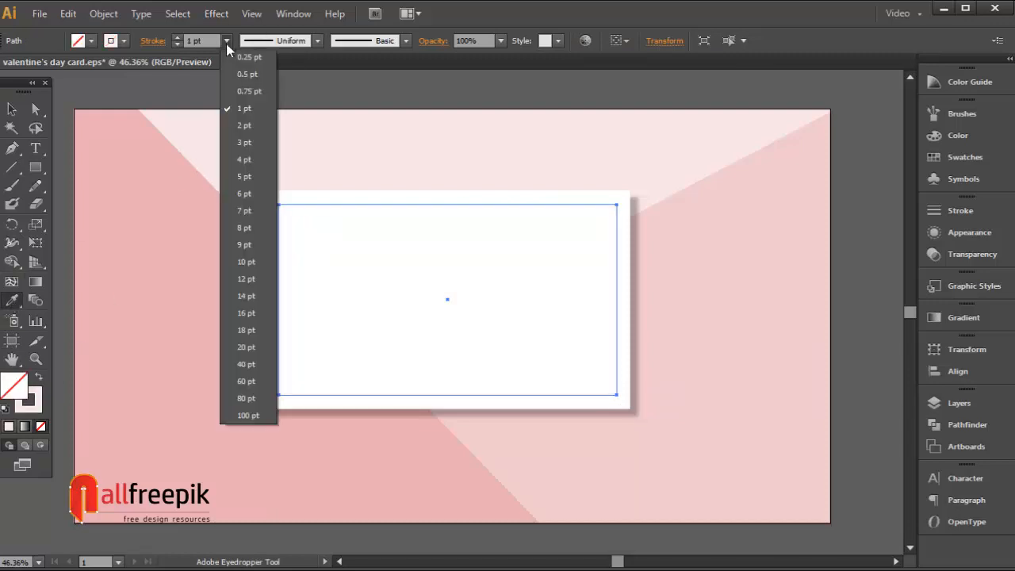
{"action": "left_click", "coordinate": [251, 346]}
{"action": "left_click", "coordinate": [12, 109]}
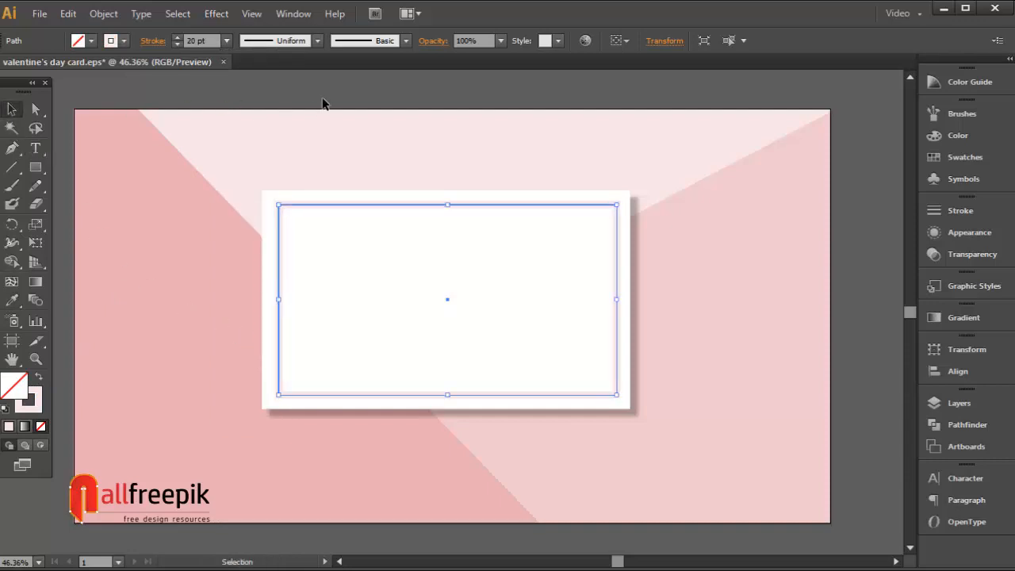
{"action": "left_click", "coordinate": [322, 103]}
Draw a tall unfilled ellipse on the dark pink area beside the card and set its stroke weight to 0.5 pt
{"action": "left_click_drag", "start_coordinate": [290, 154], "coordinate": [290, 154]}
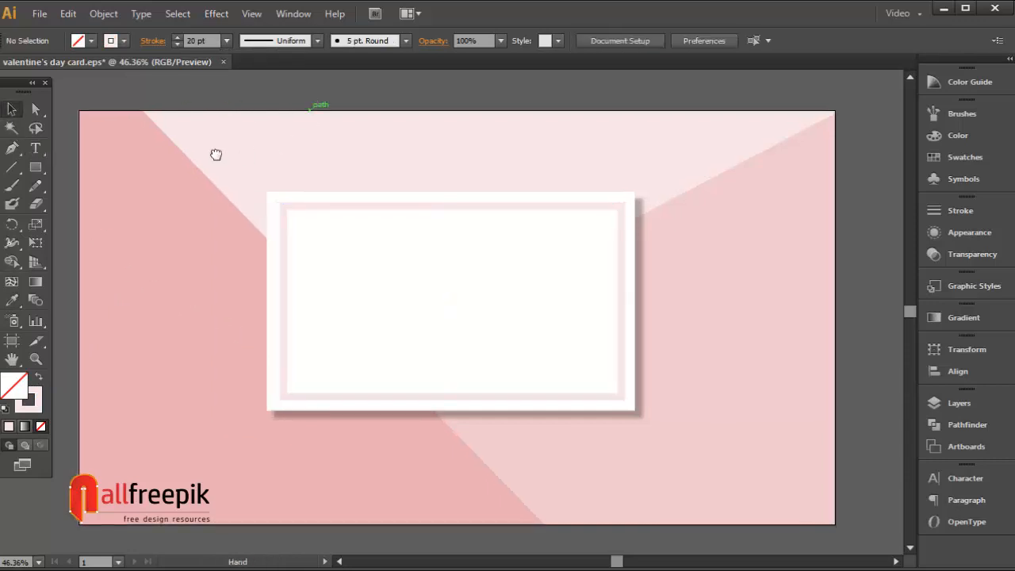
{"action": "left_click_drag", "start_coordinate": [216, 154], "coordinate": [219, 146]}
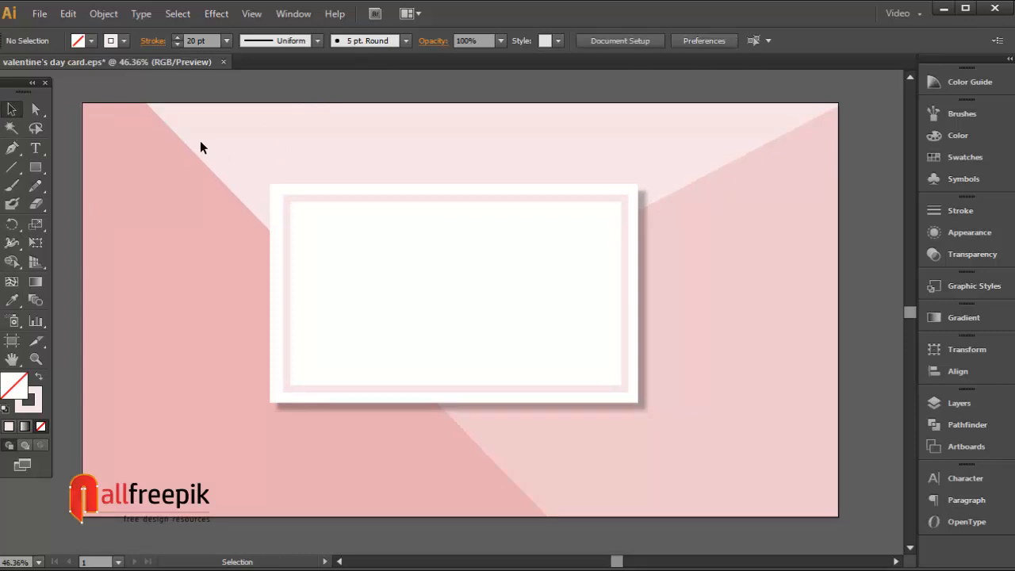
{"action": "key", "text": "space"}
{"action": "left_click_drag", "start_coordinate": [156, 214], "coordinate": [198, 249]}
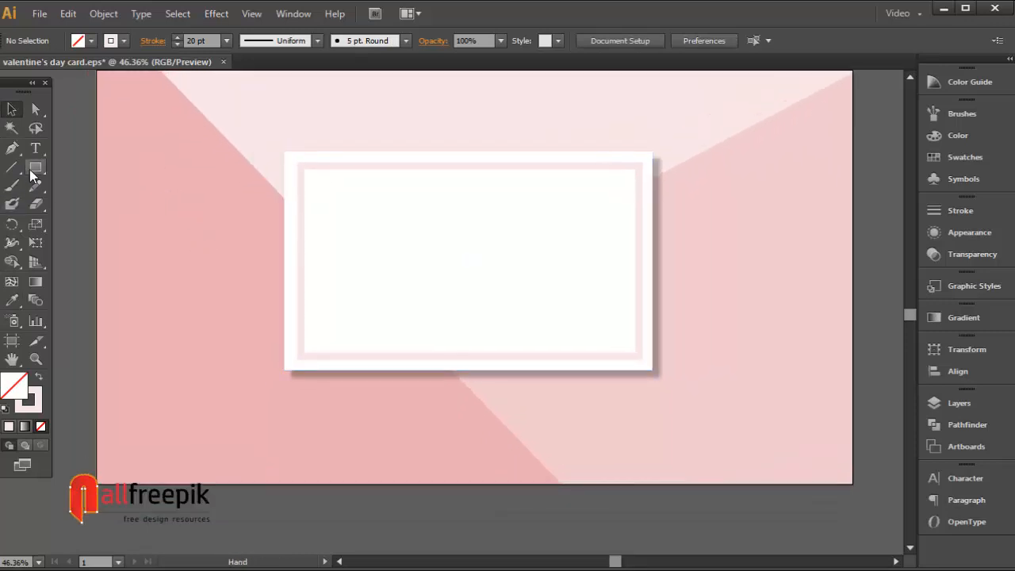
{"action": "left_click_drag", "start_coordinate": [34, 175], "coordinate": [71, 202]}
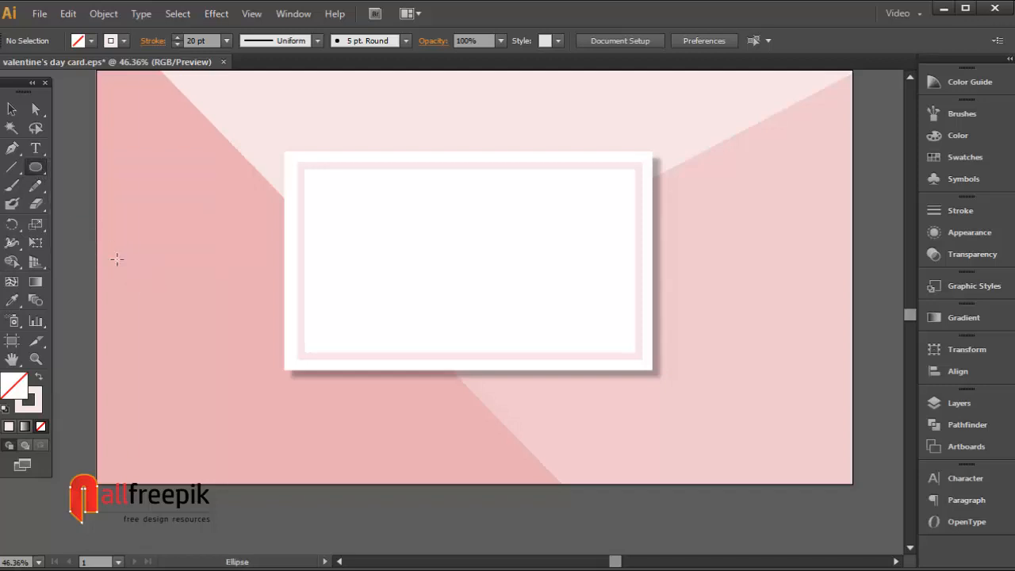
{"action": "left_click_drag", "start_coordinate": [117, 259], "coordinate": [206, 399]}
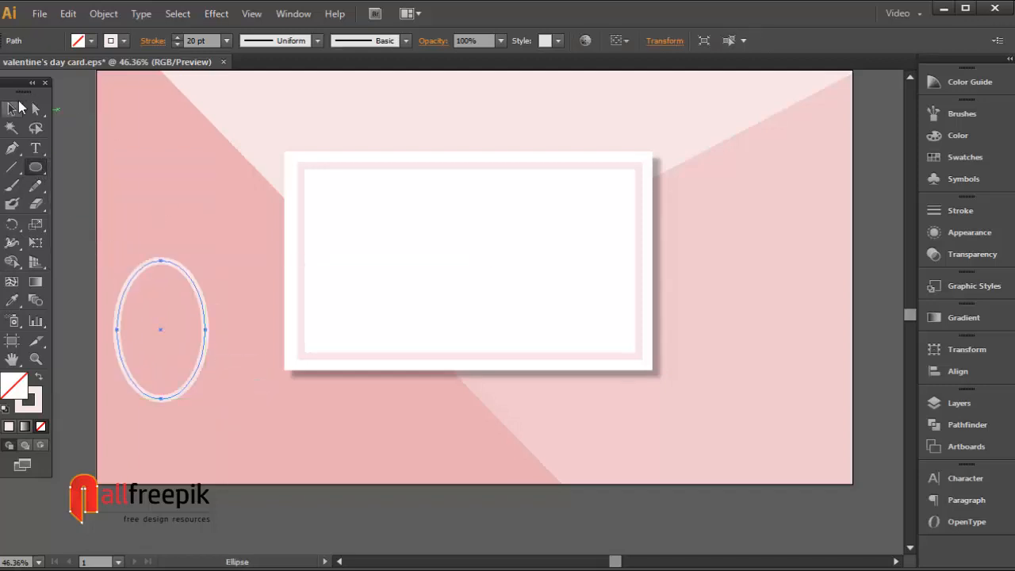
{"action": "left_click", "coordinate": [16, 108]}
{"action": "left_click", "coordinate": [226, 40]}
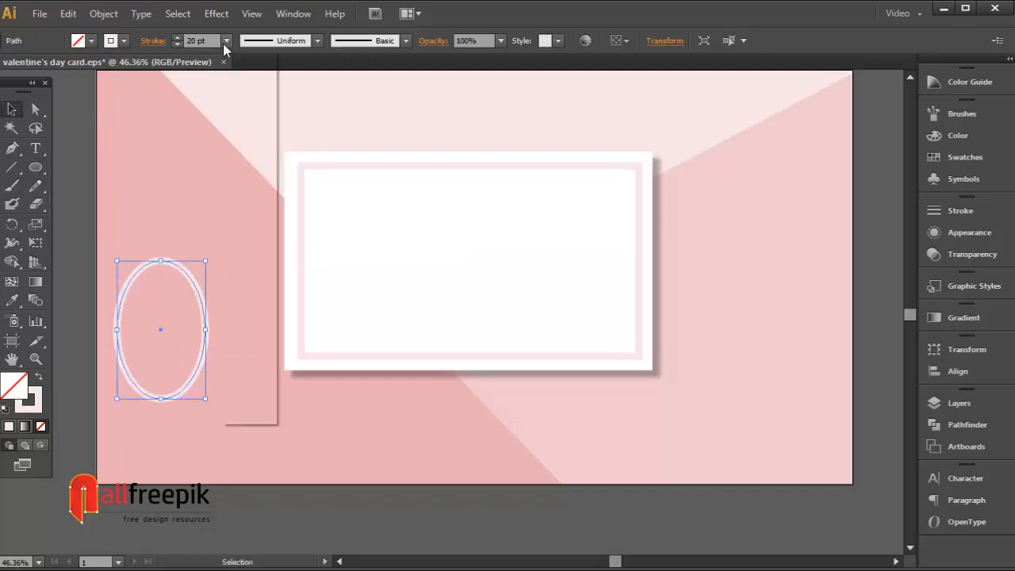
{"action": "left_click", "coordinate": [247, 79]}
{"action": "left_click", "coordinate": [160, 287]}
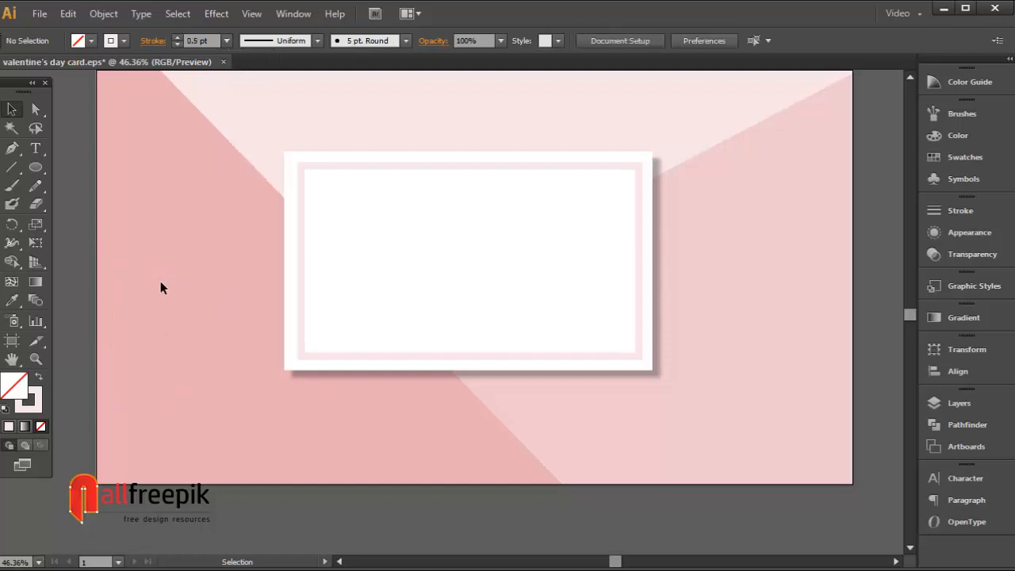
Move the ellipse closer to the card and rotate it about 45° clockwise
{"action": "left_click", "coordinate": [197, 290]}
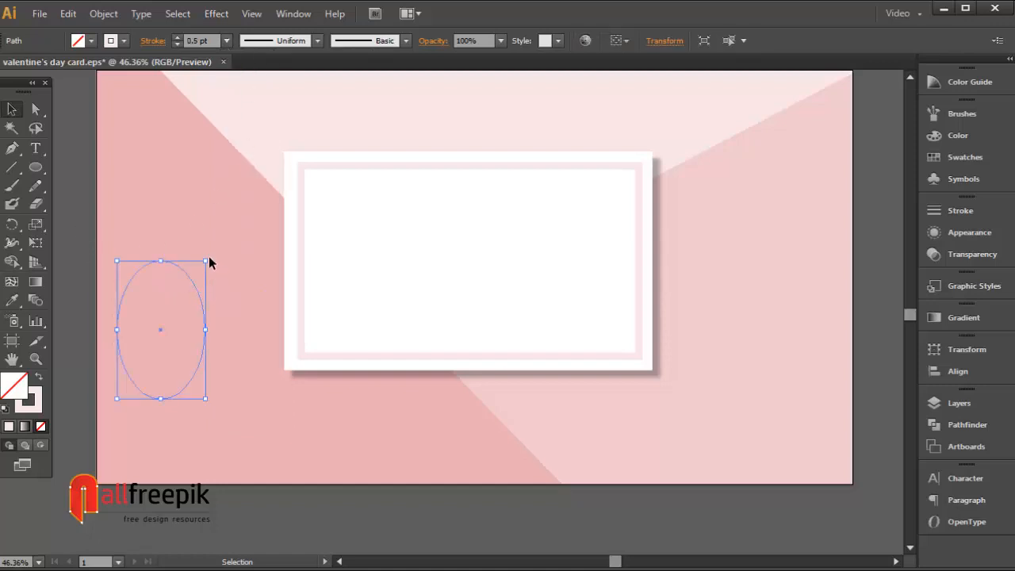
{"action": "left_click_drag", "start_coordinate": [196, 290], "coordinate": [245, 288]}
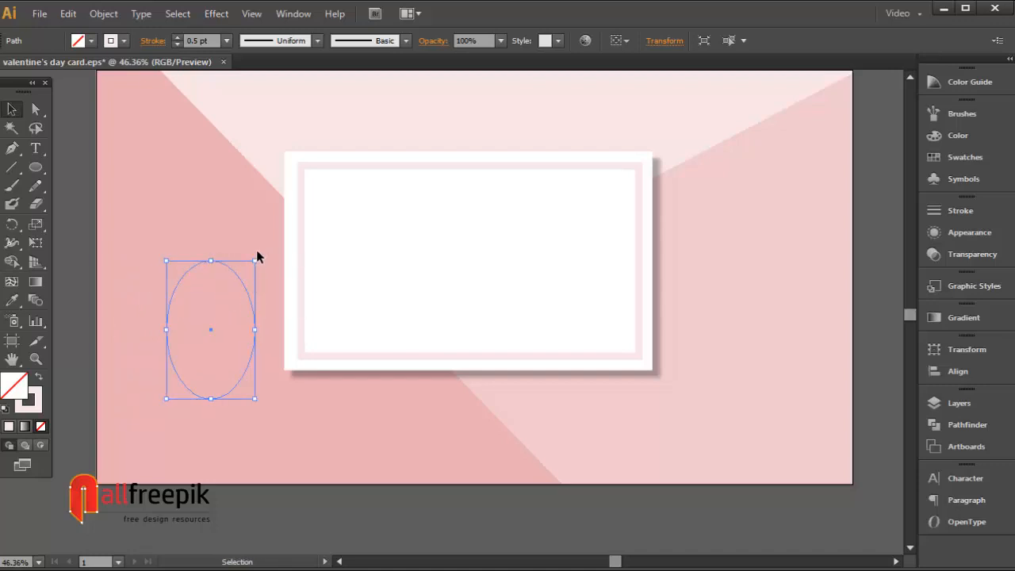
{"action": "left_click_drag", "start_coordinate": [261, 255], "coordinate": [287, 295]}
Copy the tilted ellipse and paste the duplicate in front at the same position
{"action": "left_click", "coordinate": [95, 16]}
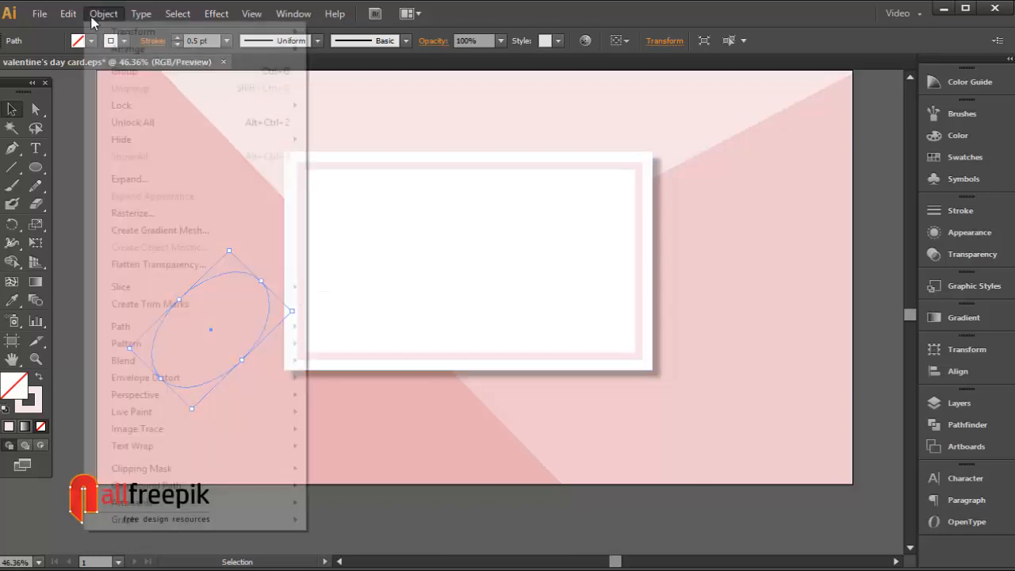
{"action": "mouse_move", "coordinate": [69, 14]}
{"action": "left_click", "coordinate": [93, 88]}
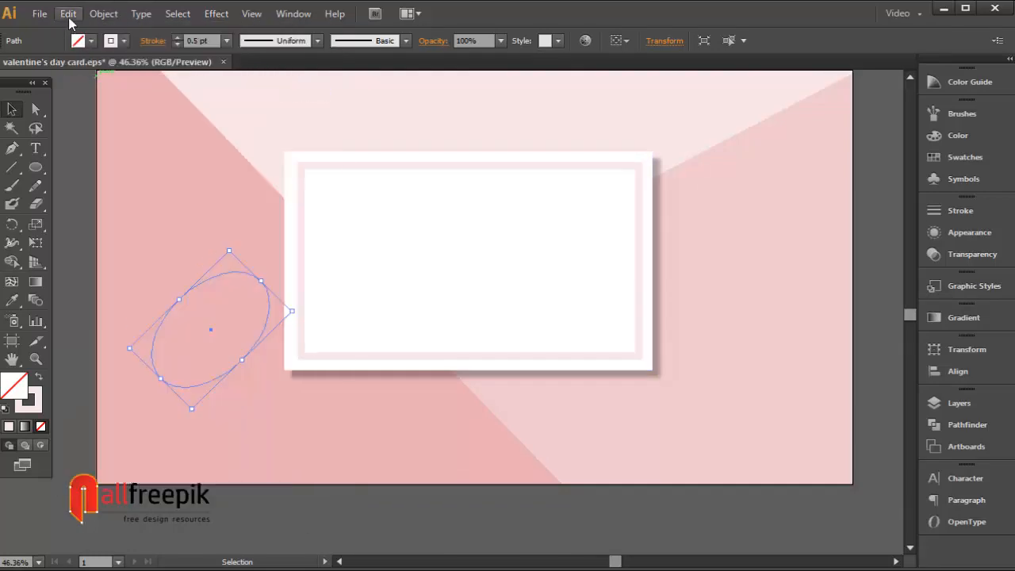
{"action": "left_click", "coordinate": [68, 13]}
{"action": "left_click", "coordinate": [110, 125]}
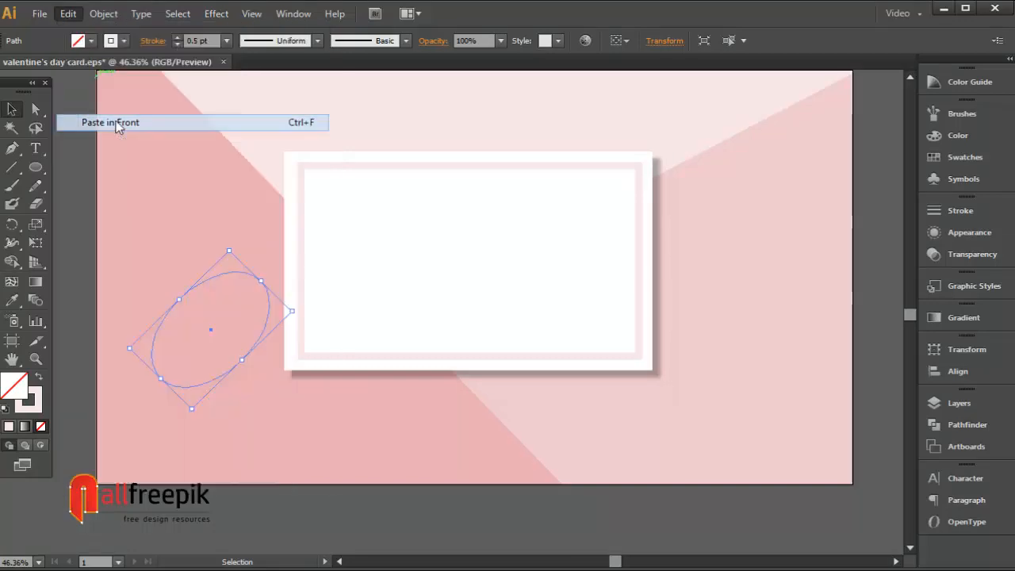
Reflect the pasted ellipse across the vertical axis so the two ellipses cross
{"action": "right_click", "coordinate": [270, 309]}
{"action": "mouse_move", "coordinate": [357, 508]}
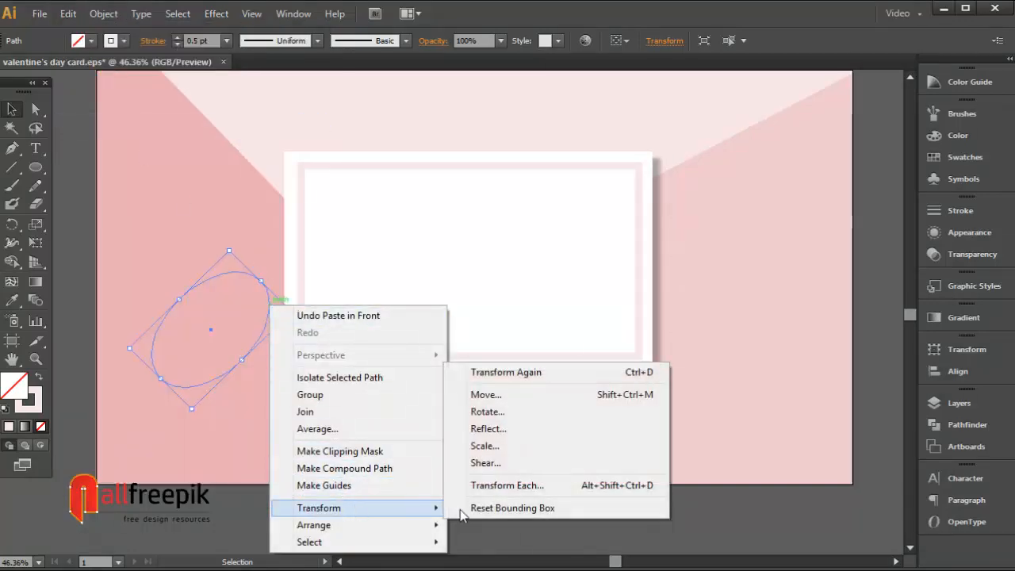
{"action": "left_click", "coordinate": [524, 431]}
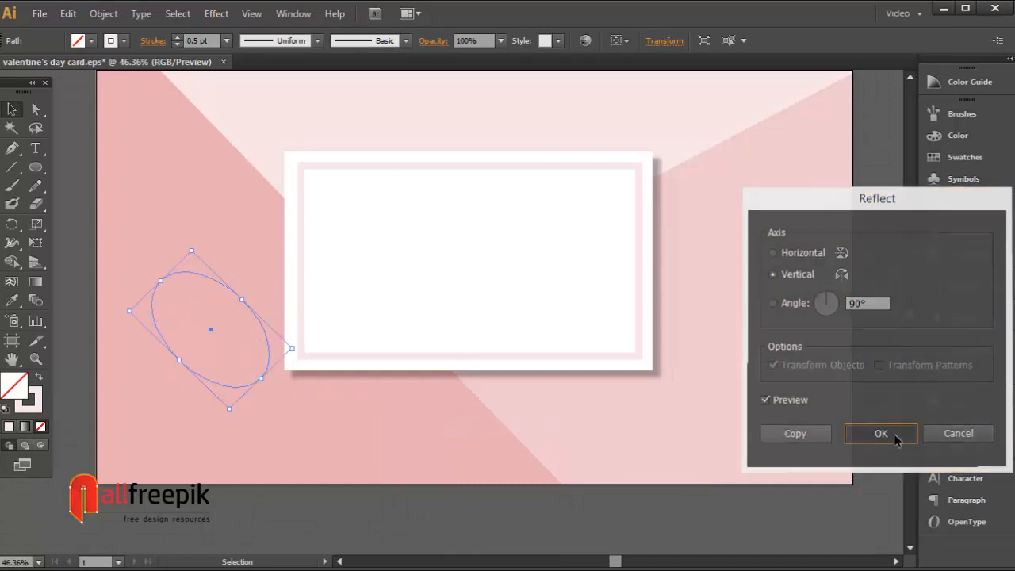
{"action": "left_click", "coordinate": [893, 434]}
Select both crossed ellipses and remove the two lower outer crescents with the Shape Builder tool
{"action": "left_click", "coordinate": [255, 273], "text": "shift"}
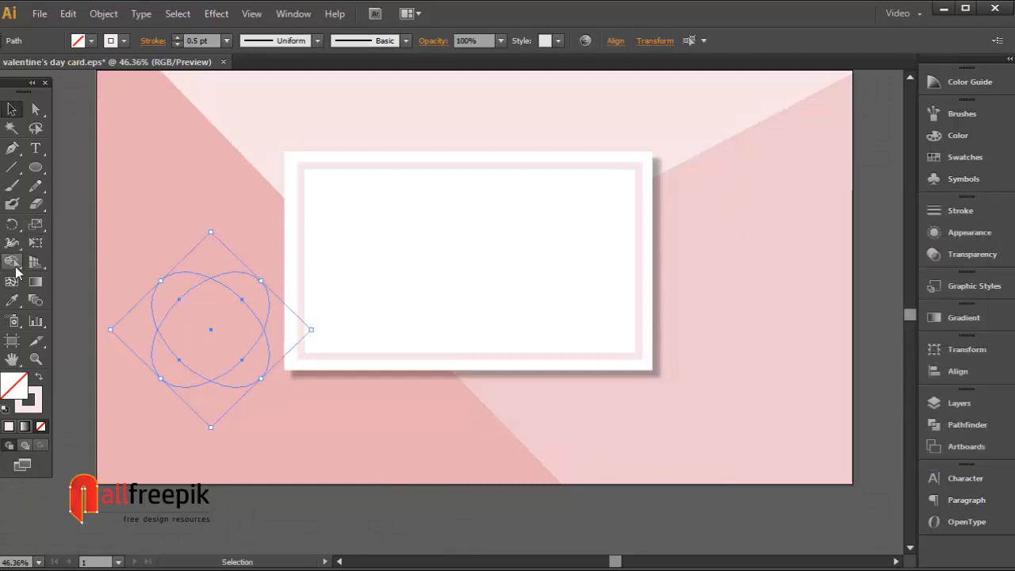
{"action": "key", "text": "shift+m"}
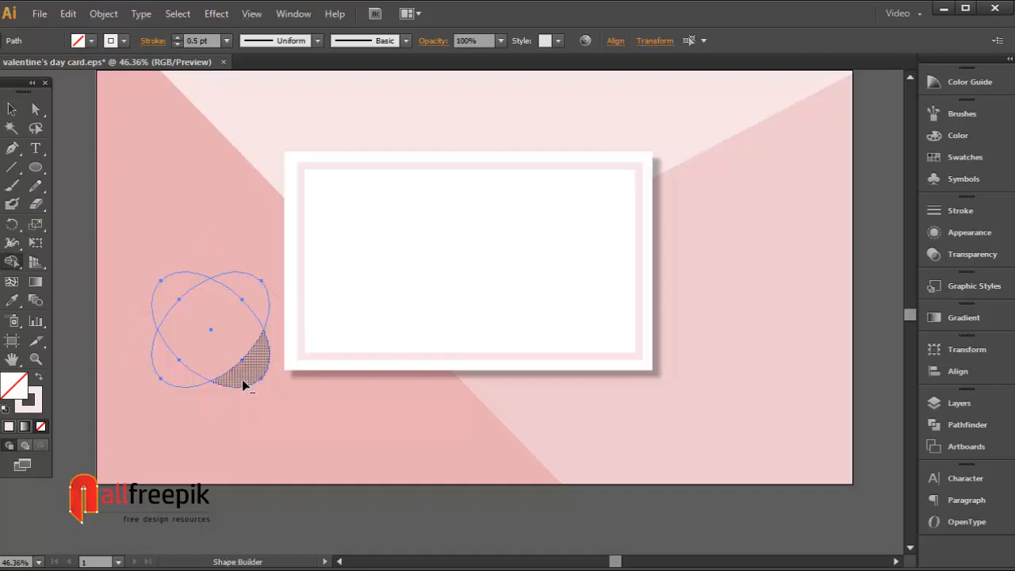
{"action": "left_click", "coordinate": [246, 386], "text": "alt"}
{"action": "left_click", "coordinate": [185, 383], "text": "alt"}
Unite the remaining overlapping ellipse pieces into a single heart shape and clear the selection
{"action": "left_click", "coordinate": [14, 109]}
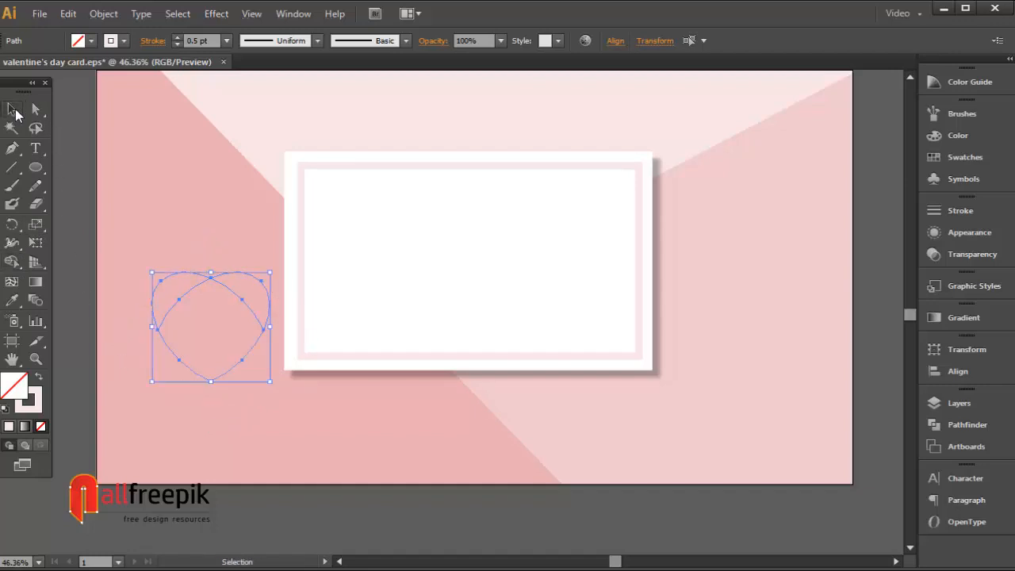
{"action": "left_click", "coordinate": [953, 428]}
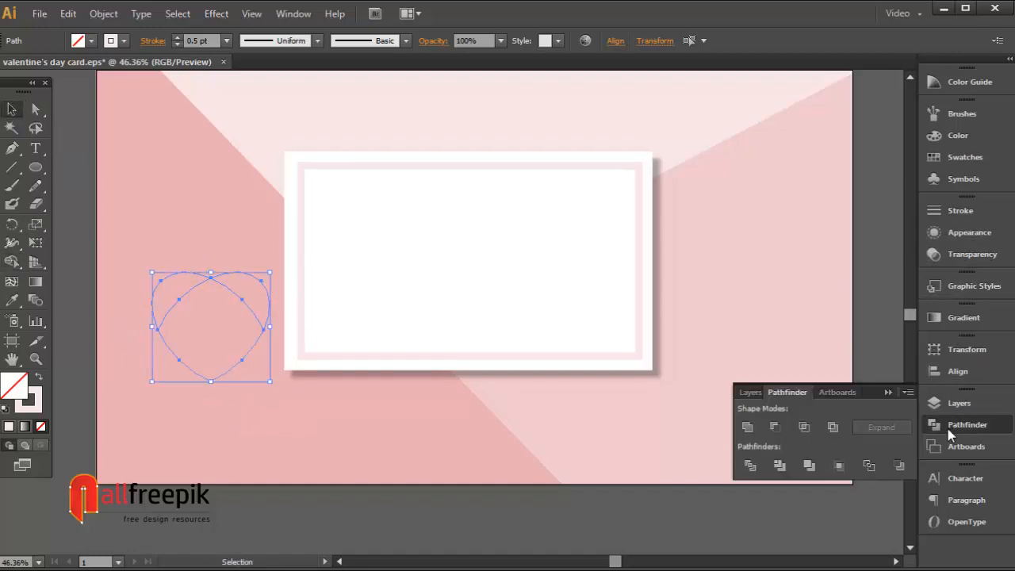
{"action": "left_click", "coordinate": [748, 429]}
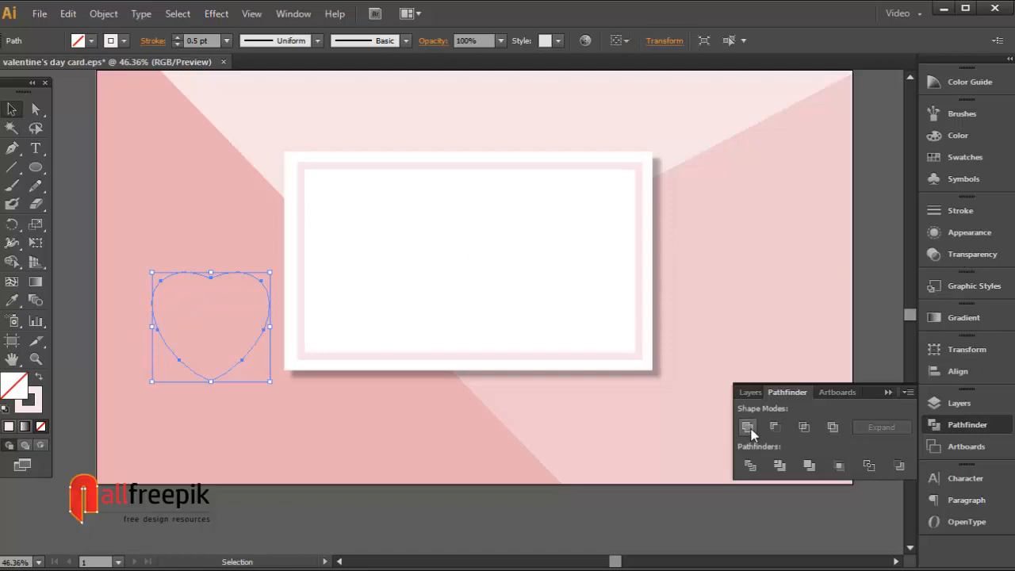
{"action": "left_click", "coordinate": [82, 139]}
Fill the heart with the dark red gradient sampled from the swatch squares and move it higher on the pink background
{"action": "left_click", "coordinate": [242, 278]}
{"action": "left_click", "coordinate": [888, 391]}
{"action": "key", "text": "space"}
{"action": "left_click_drag", "start_coordinate": [303, 245], "coordinate": [392, 251]}
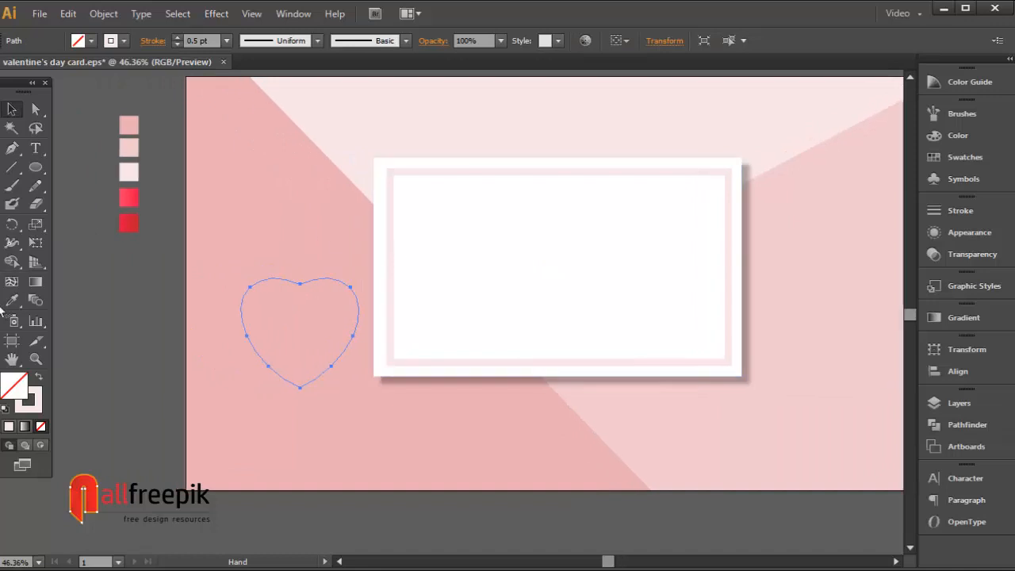
{"action": "left_click", "coordinate": [11, 301]}
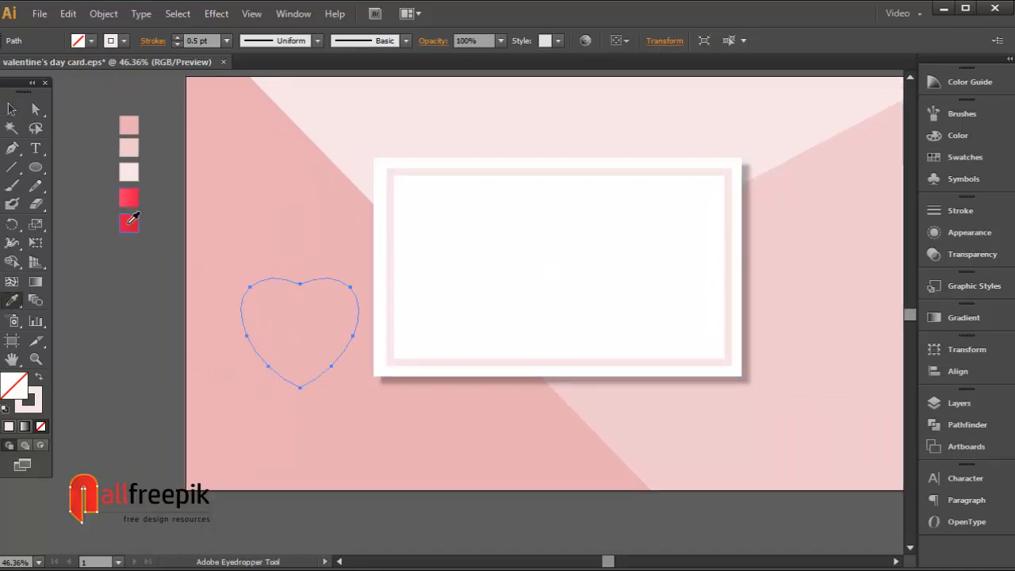
{"action": "left_click", "coordinate": [121, 220]}
{"action": "left_click", "coordinate": [13, 110]}
{"action": "left_click_drag", "start_coordinate": [310, 295], "coordinate": [276, 251]}
Paste a copy of the heart in front, shrink it about its center and fill it with the sampled lighter red gradient
{"action": "left_click", "coordinate": [68, 13]}
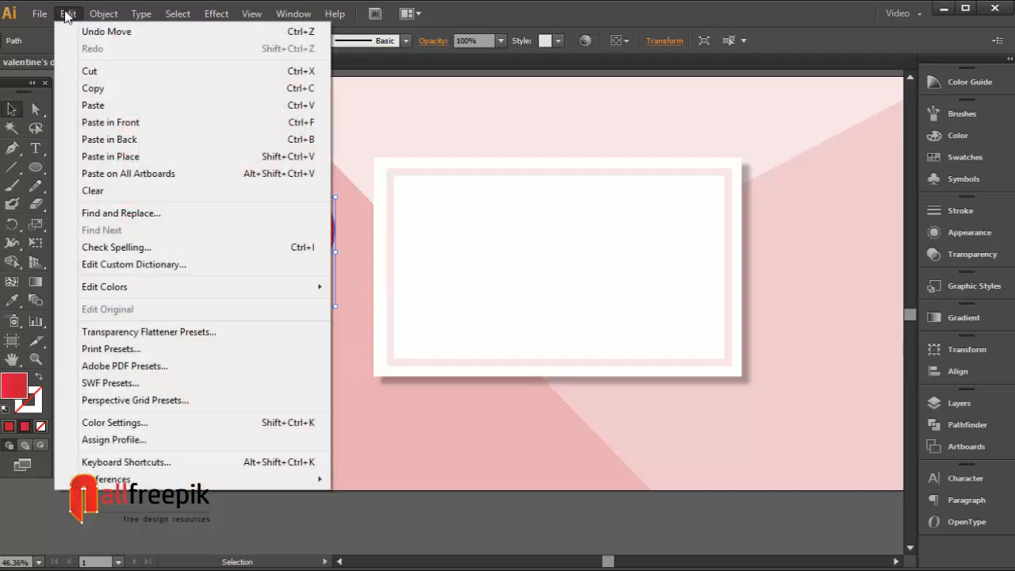
{"action": "left_click", "coordinate": [69, 86]}
{"action": "left_click", "coordinate": [110, 123]}
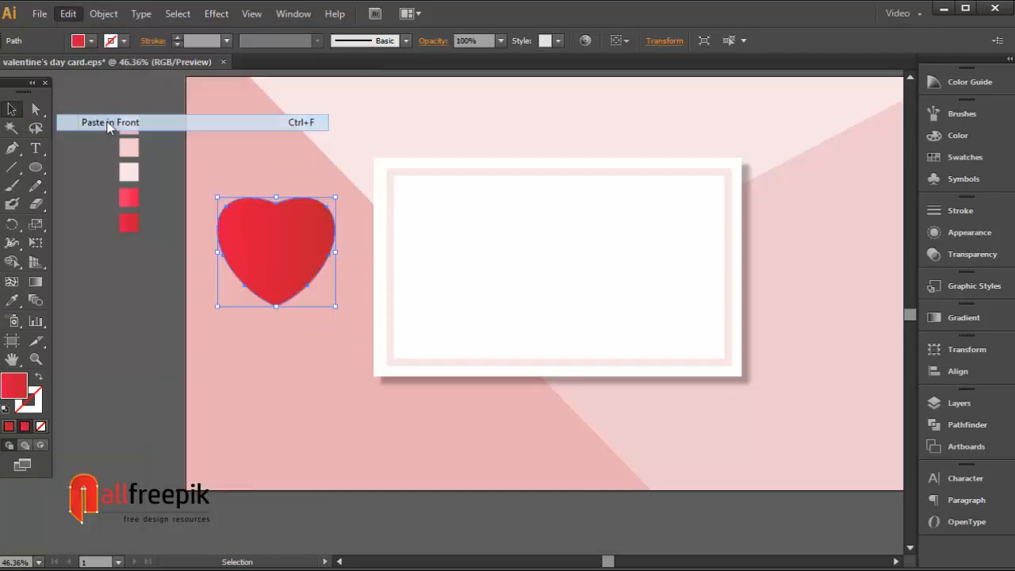
{"action": "left_click_drag", "start_coordinate": [336, 196], "coordinate": [323, 216]}
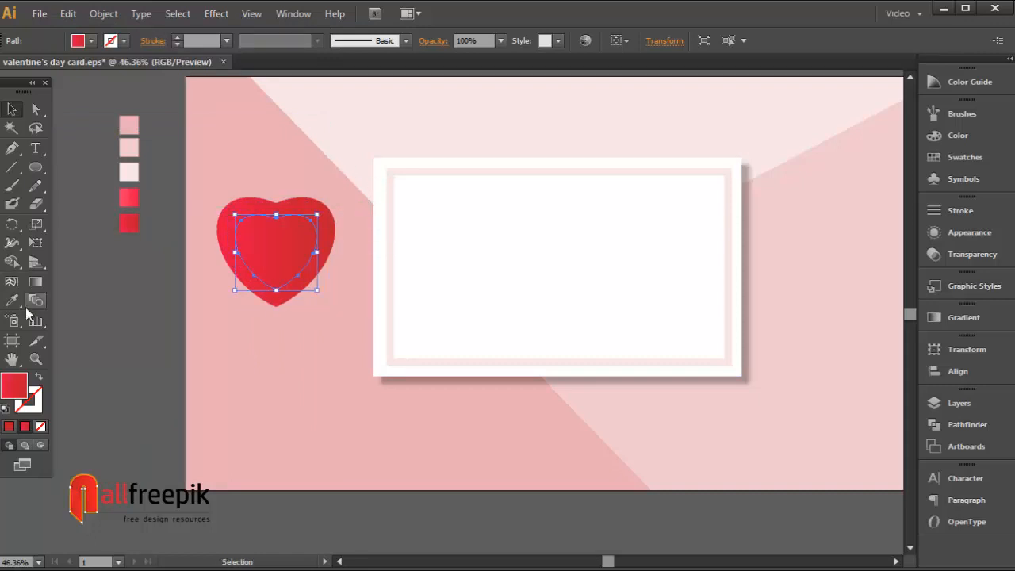
{"action": "left_click", "coordinate": [12, 300]}
{"action": "left_click", "coordinate": [129, 196]}
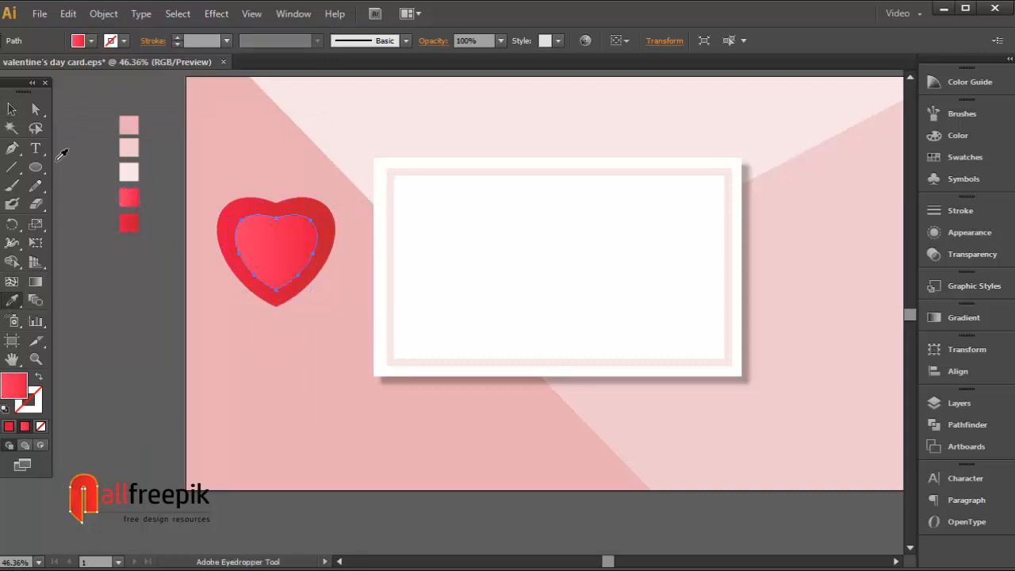
Nudge the inner heart slightly upward within the dark red heart and clear the selection
{"action": "left_click", "coordinate": [12, 109]}
{"action": "left_click", "coordinate": [65, 99]}
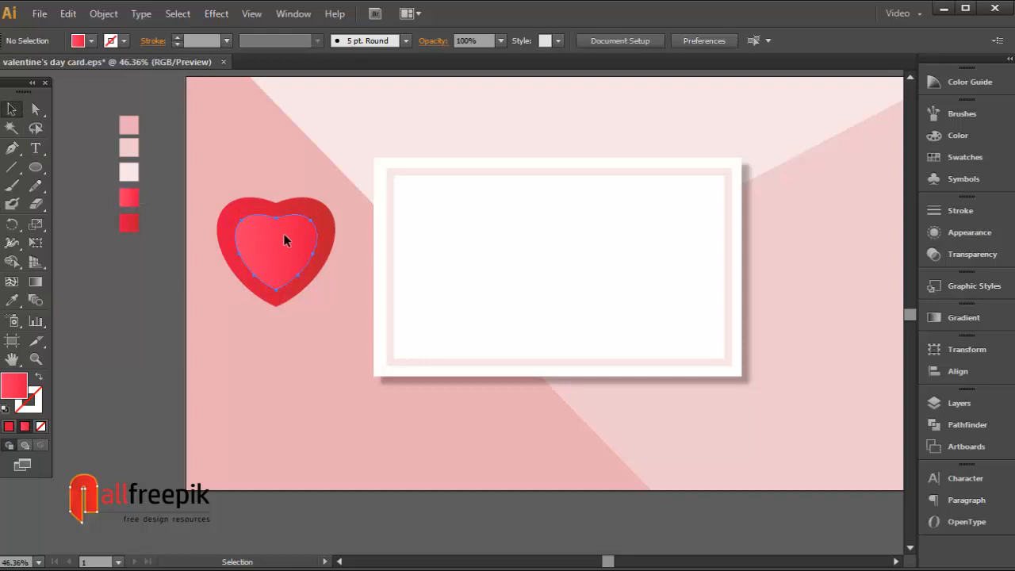
{"action": "left_click_drag", "start_coordinate": [284, 235], "coordinate": [284, 232]}
{"action": "left_click", "coordinate": [183, 160]}
{"action": "left_click", "coordinate": [272, 255]}
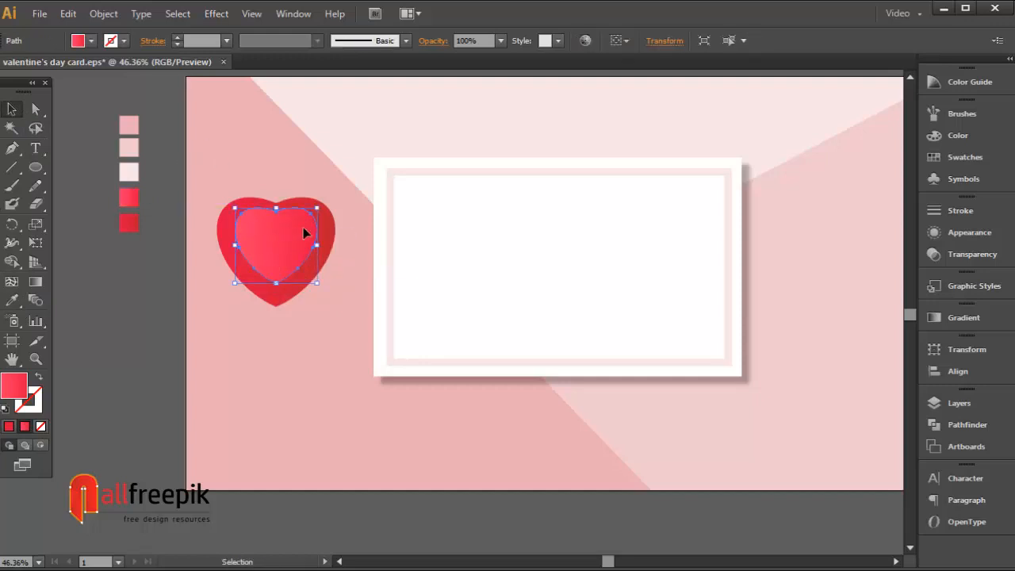
{"action": "left_click_drag", "start_coordinate": [277, 209], "coordinate": [278, 210]}
{"action": "left_click", "coordinate": [126, 309]}
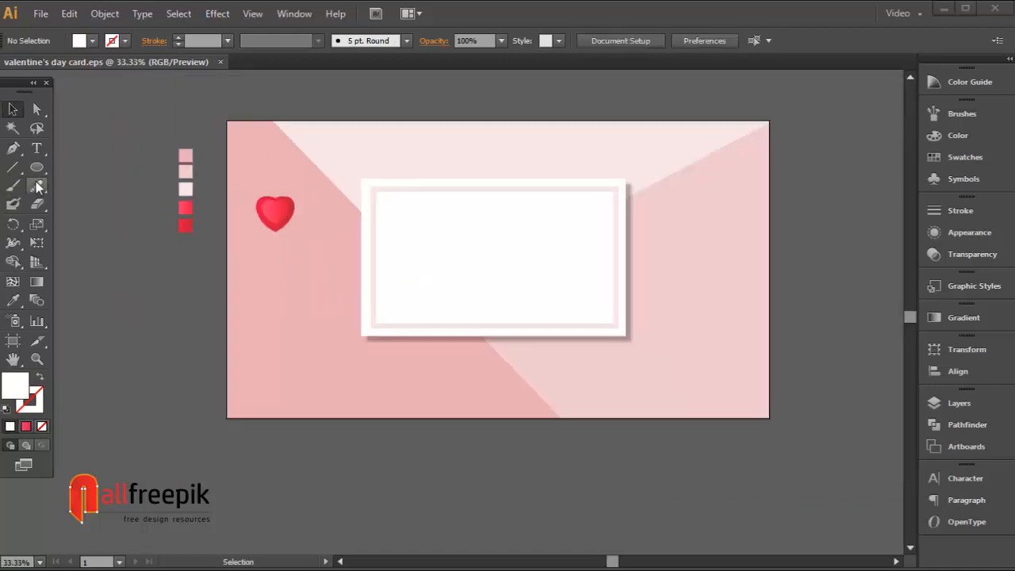
Apply a Multiply drop shadow to the grouped heart with 30% opacity, 15 pt X and Y offsets and 5 pt blur
{"action": "left_click", "coordinate": [12, 167]}
{"action": "key", "text": "z"}
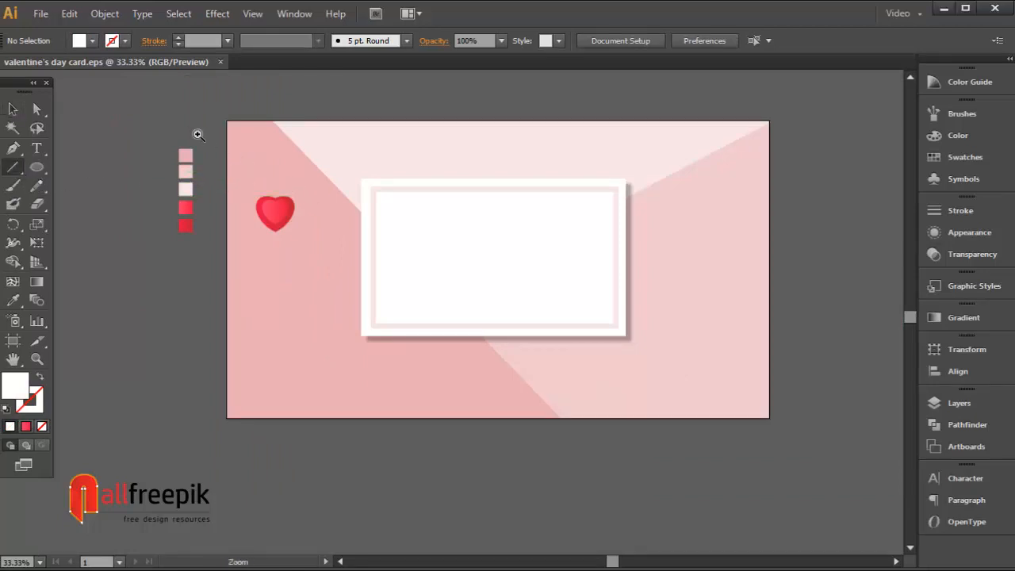
{"action": "left_click_drag", "start_coordinate": [193, 132], "coordinate": [397, 361]}
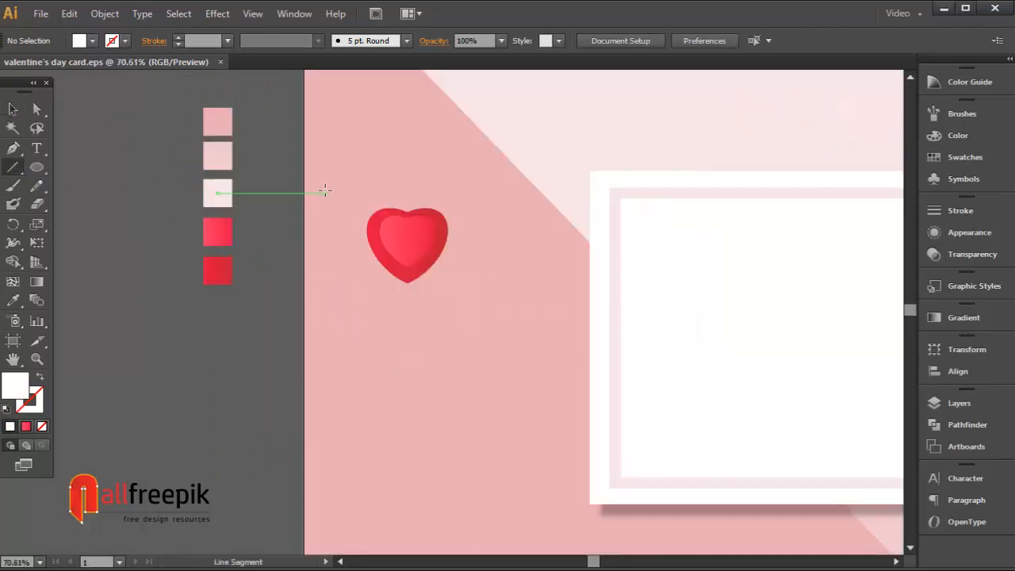
{"action": "left_click", "coordinate": [14, 111]}
{"action": "left_click", "coordinate": [391, 232]}
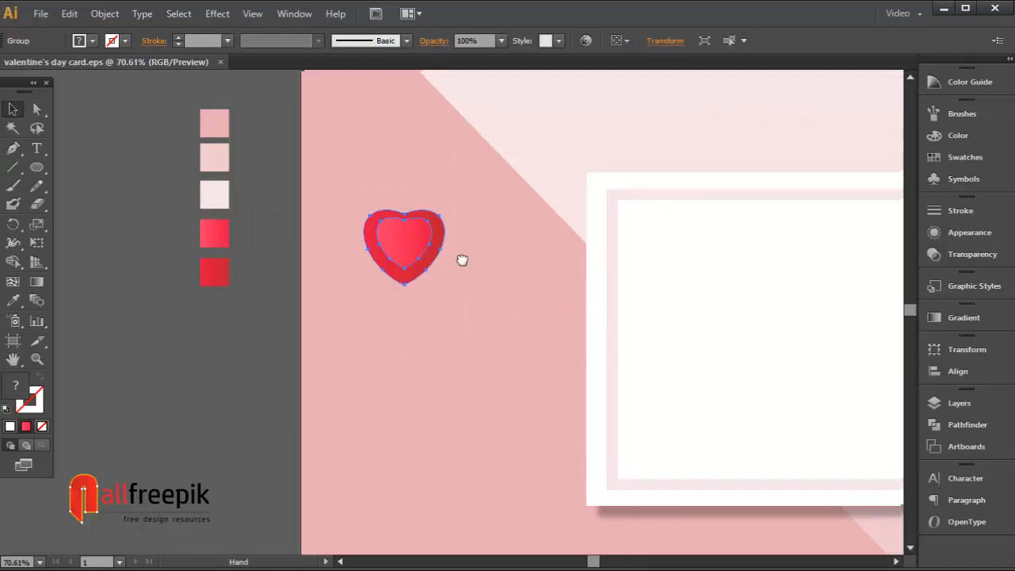
{"action": "scroll", "coordinate": [460, 263], "scroll_direction": "right", "scroll_amount": 1}
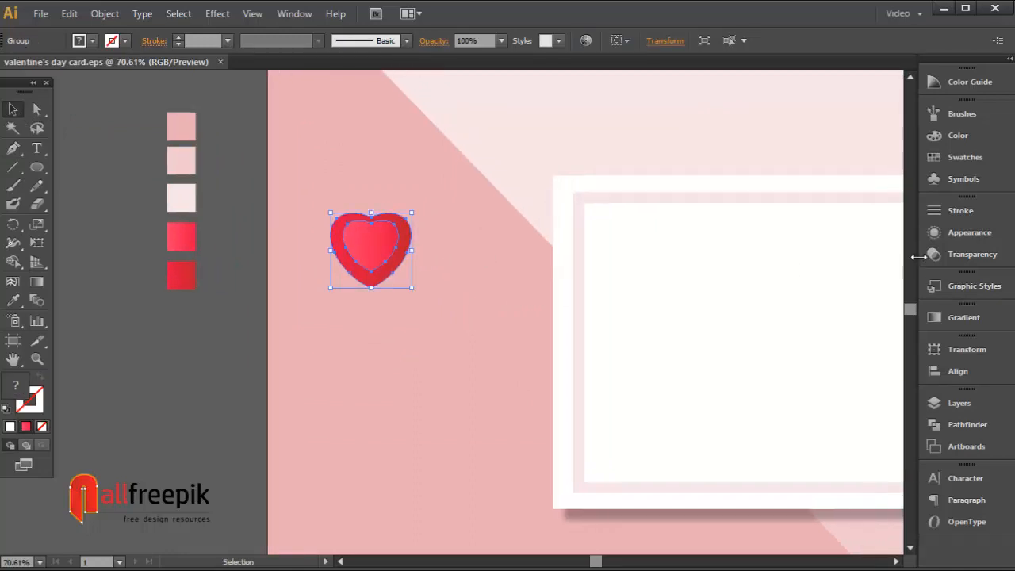
{"action": "left_click", "coordinate": [217, 13]}
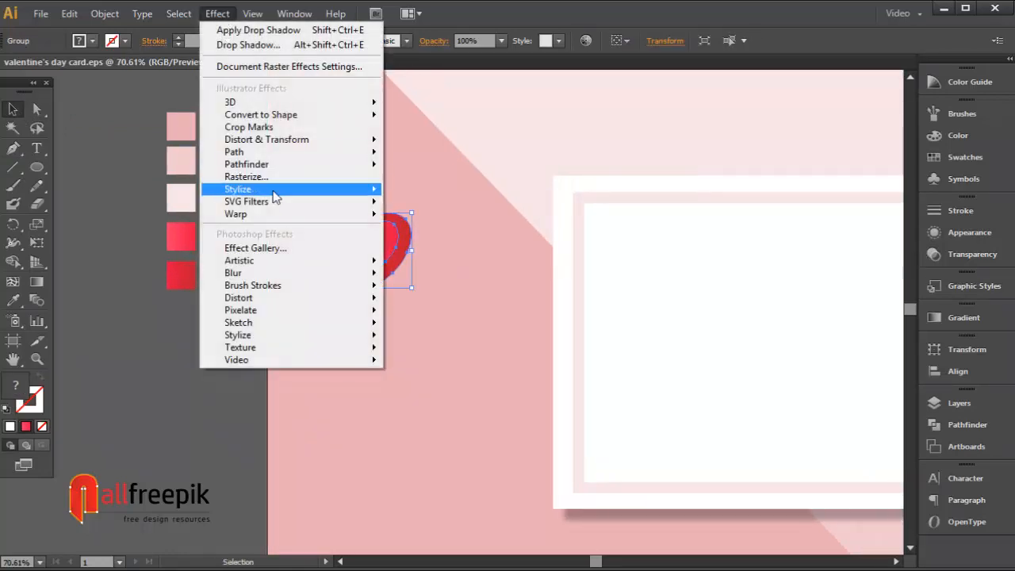
{"action": "mouse_move", "coordinate": [283, 191]}
{"action": "left_click", "coordinate": [476, 193]}
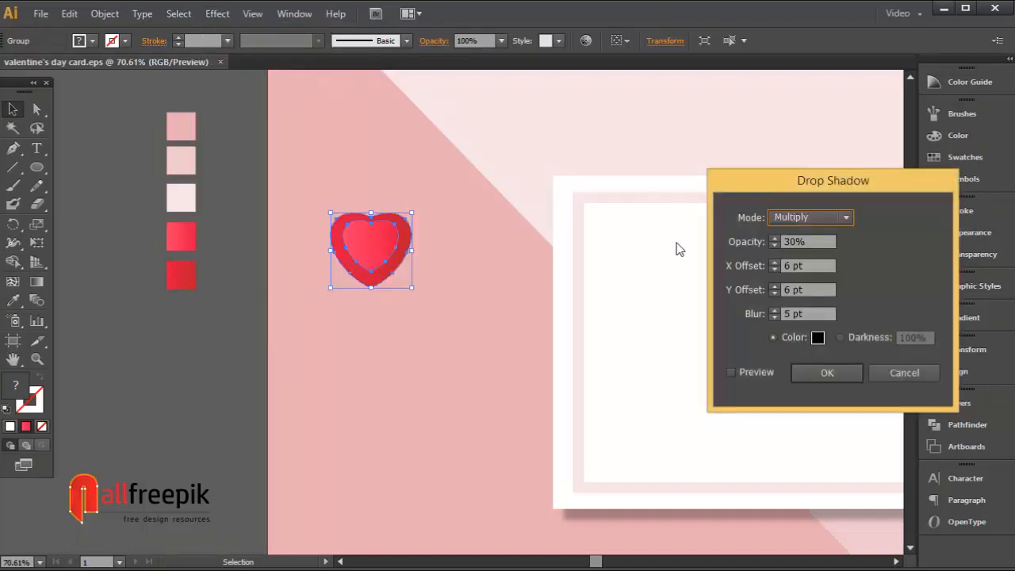
{"action": "left_click", "coordinate": [730, 269]}
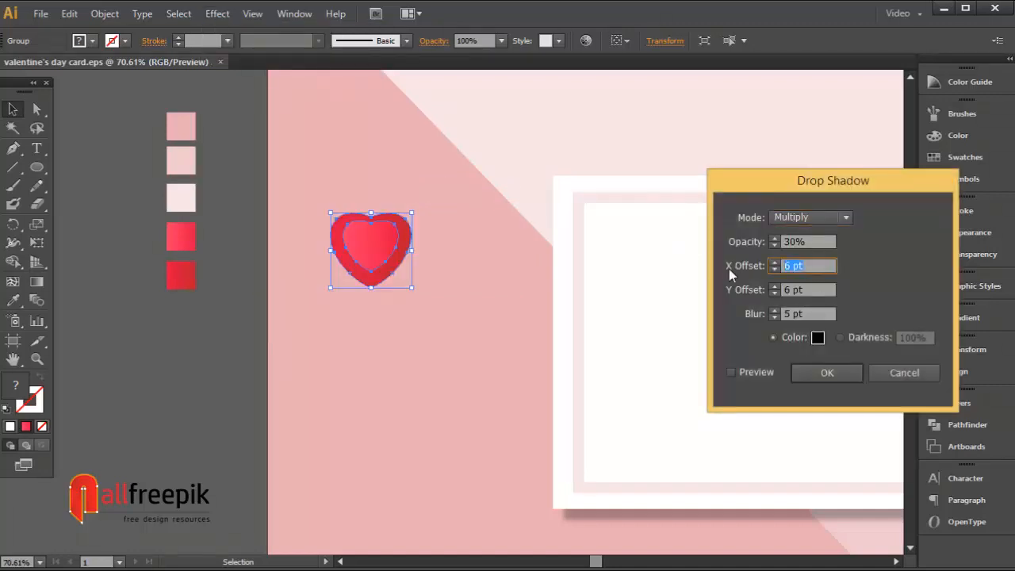
{"action": "type", "text": "15"}
{"action": "key", "text": "Tab"}
{"action": "type", "text": "15"}
{"action": "key", "text": "Tab"}
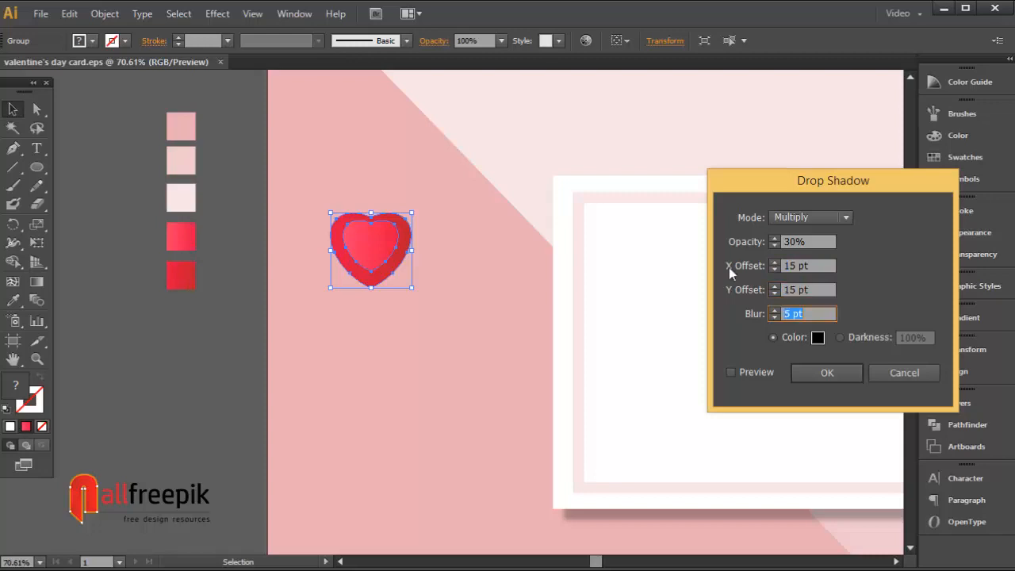
{"action": "left_click", "coordinate": [767, 241]}
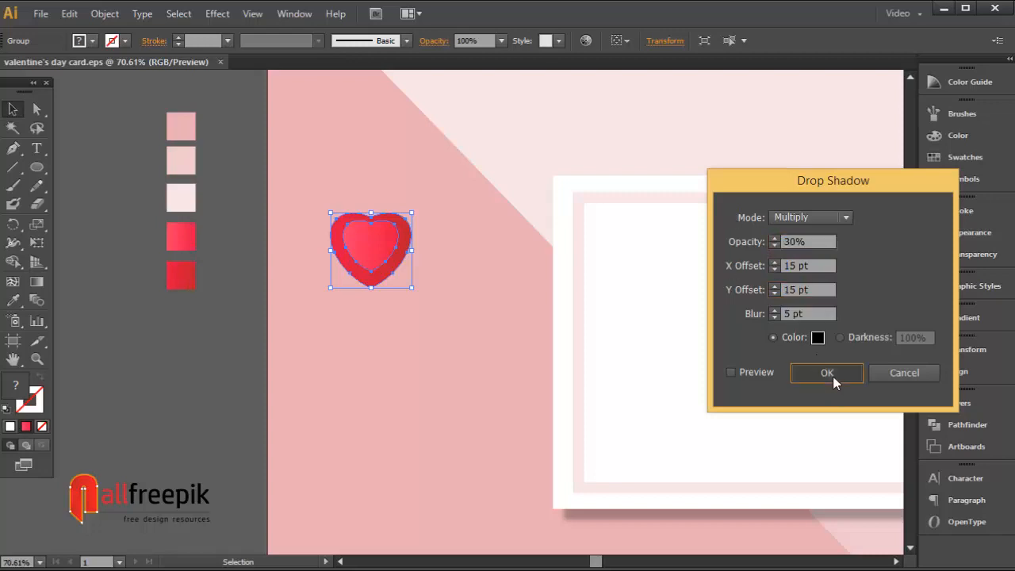
{"action": "left_click", "coordinate": [833, 376]}
{"action": "left_click", "coordinate": [469, 190]}
{"action": "left_click", "coordinate": [387, 244]}
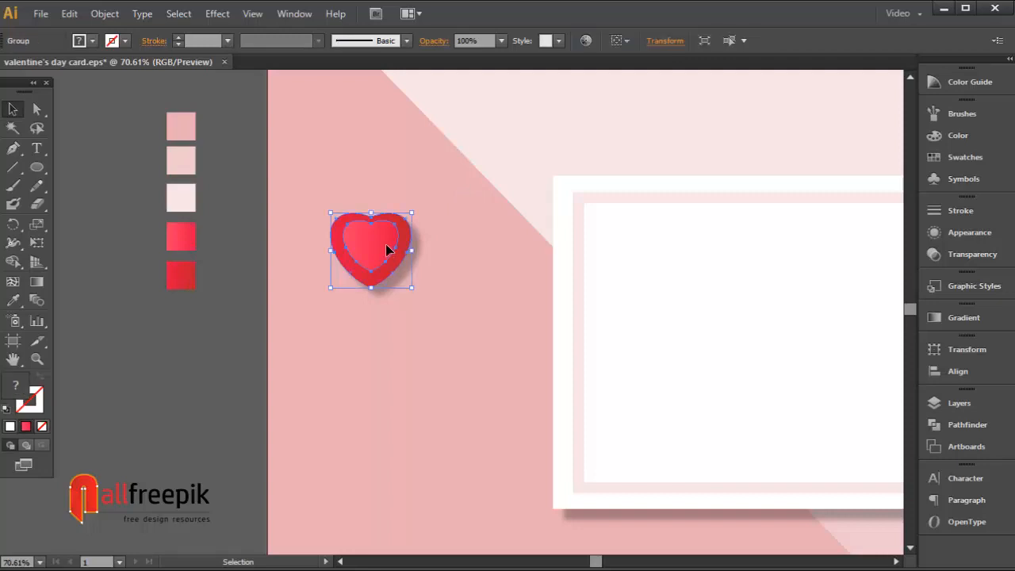
{"action": "left_click", "coordinate": [406, 167]}
Draw a vertical line downward from the heart's lower tip and set its stroke weight to 1 pt
{"action": "left_click", "coordinate": [12, 167]}
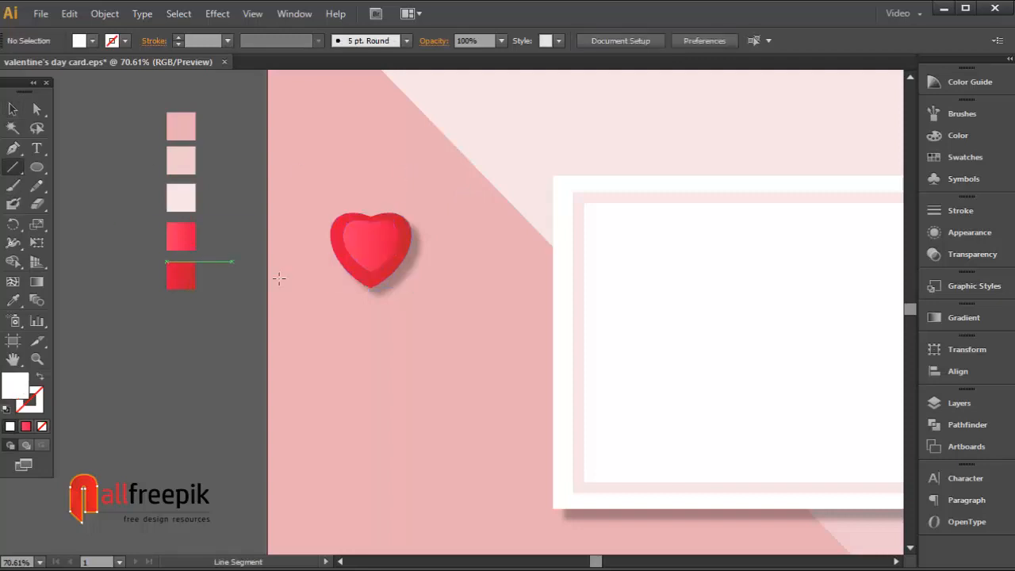
{"action": "left_click_drag", "start_coordinate": [370, 280], "coordinate": [370, 508]}
{"action": "left_click", "coordinate": [12, 108]}
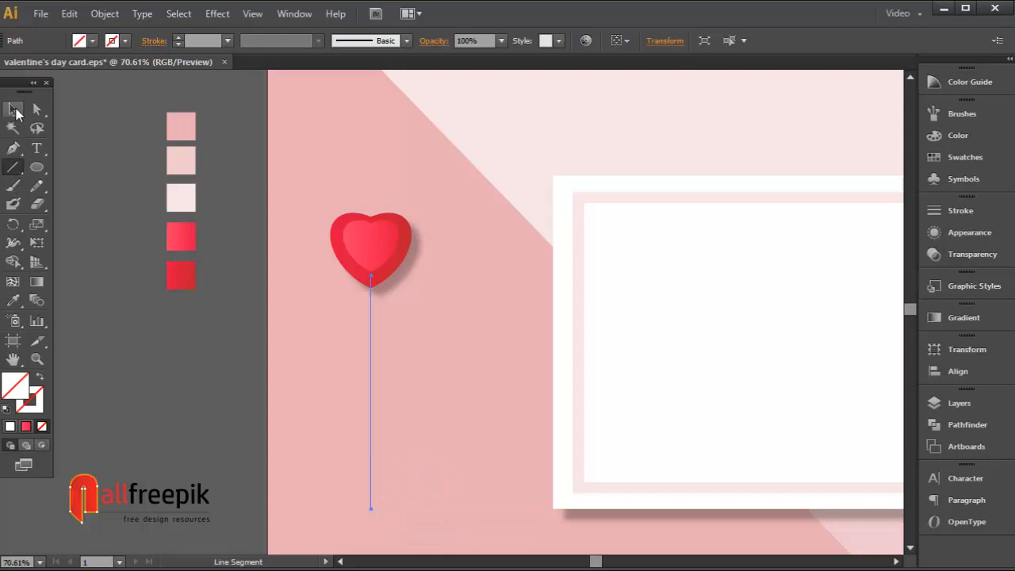
{"action": "left_click", "coordinate": [227, 40]}
{"action": "left_click", "coordinate": [240, 71]}
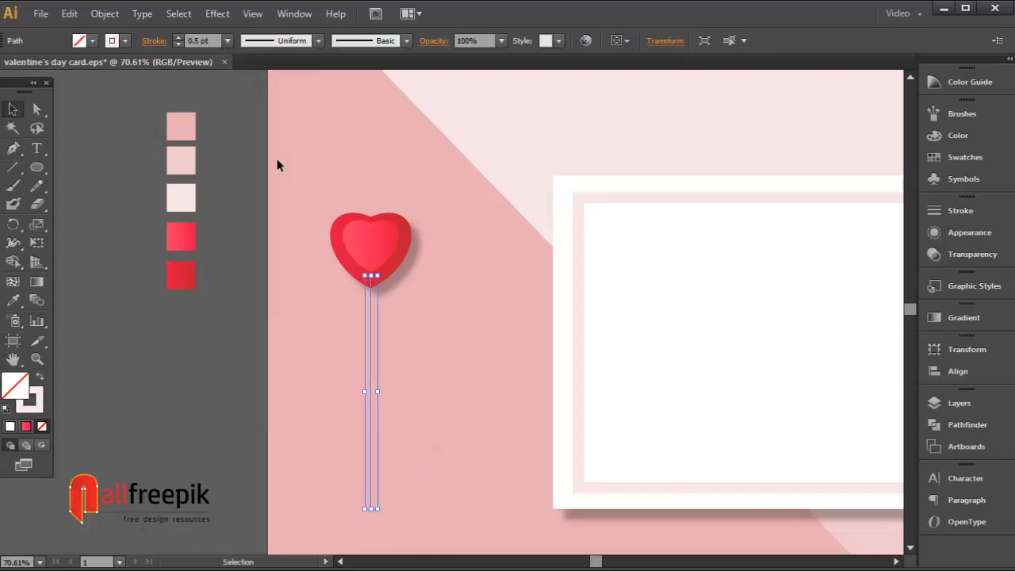
{"action": "left_click", "coordinate": [376, 319]}
{"action": "left_click", "coordinate": [373, 315]}
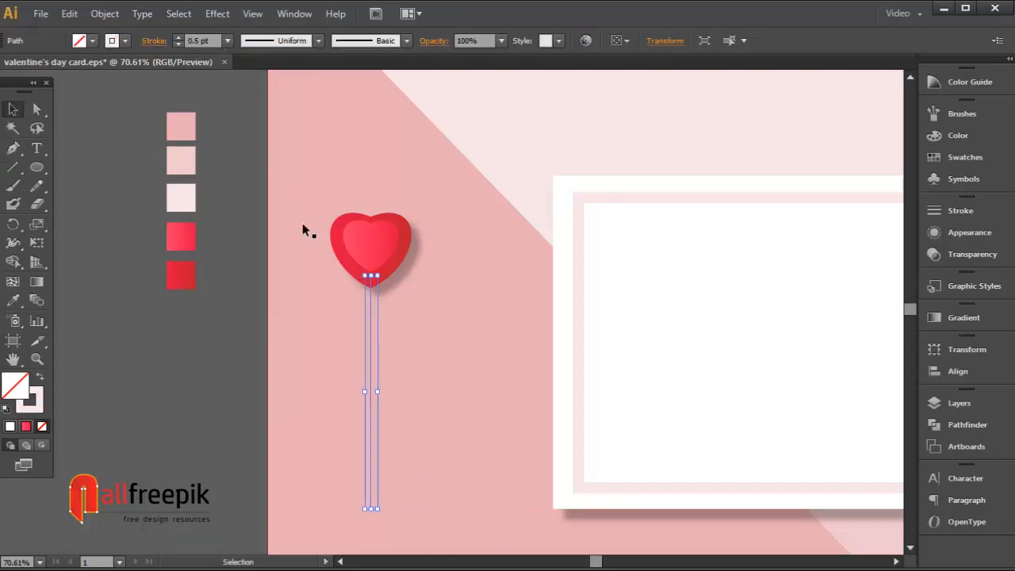
{"action": "left_click", "coordinate": [227, 41]}
{"action": "left_click", "coordinate": [241, 113]}
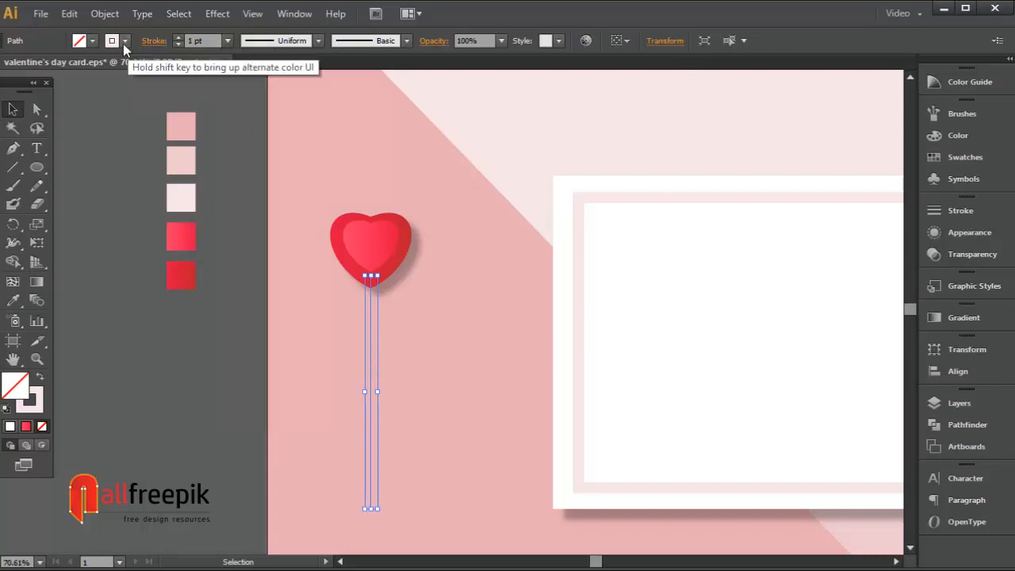
Enable a dashed stroke on the line and set its start arrowhead to the filled circle, Arrow 21, at 50% scale
{"action": "left_click", "coordinate": [951, 217]}
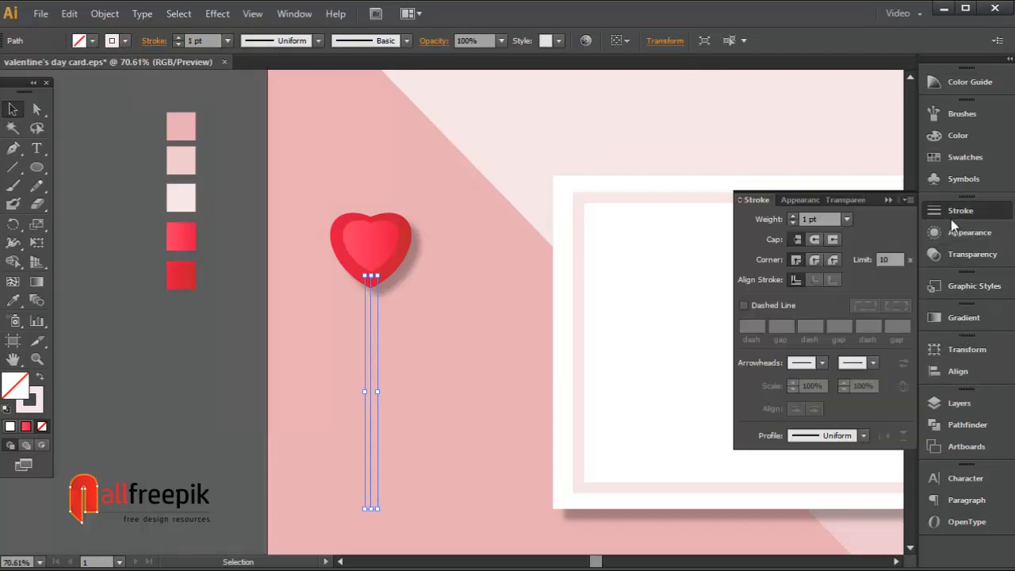
{"action": "left_click", "coordinate": [768, 310]}
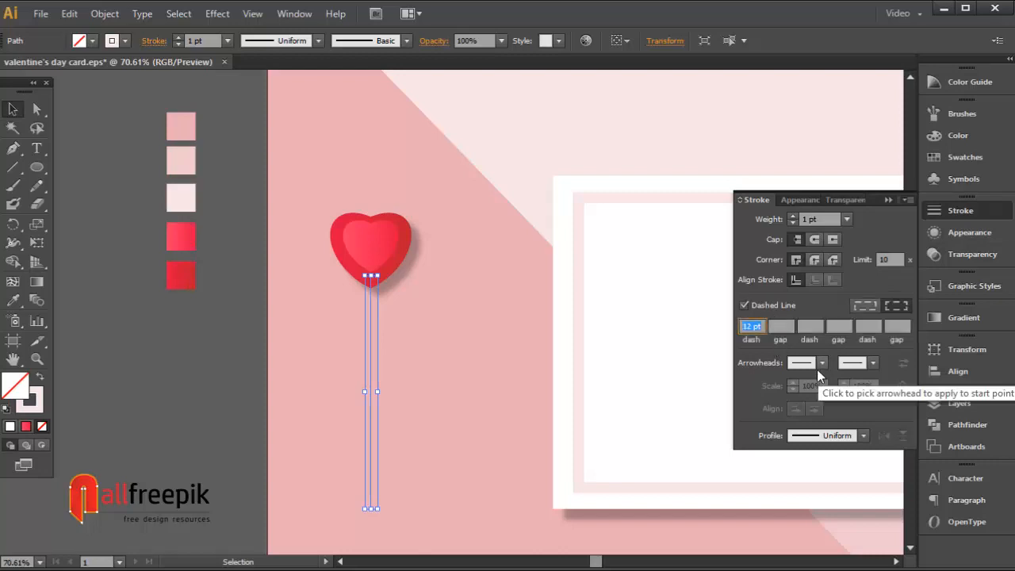
{"action": "left_click", "coordinate": [819, 365]}
{"action": "left_click_drag", "start_coordinate": [820, 178], "coordinate": [829, 262]}
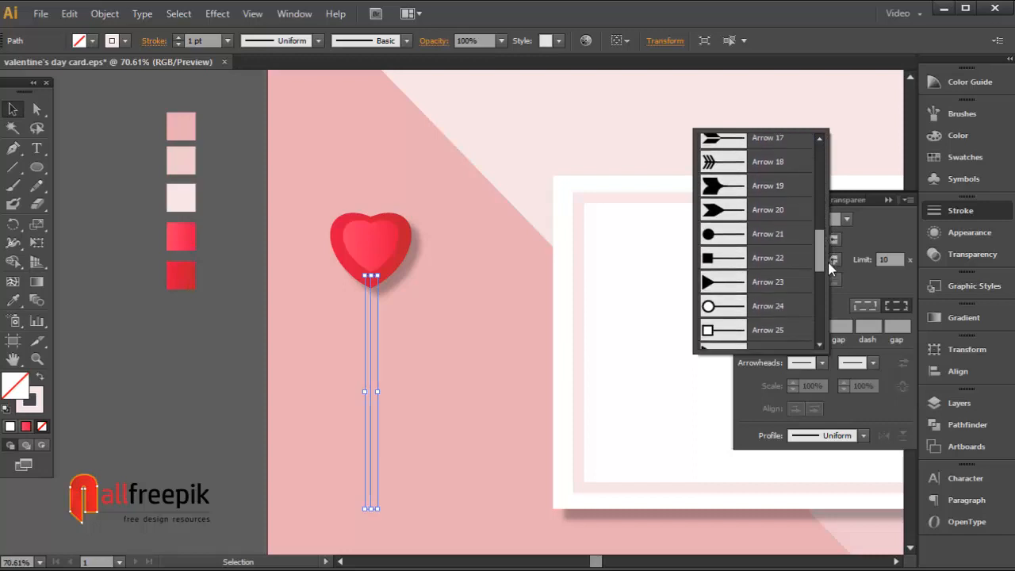
{"action": "left_click", "coordinate": [754, 257]}
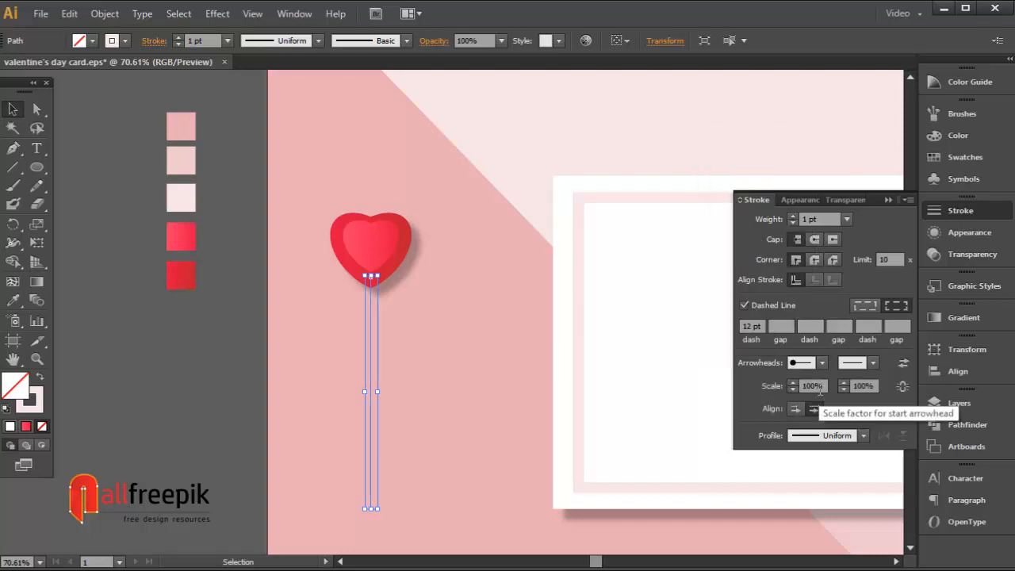
{"action": "left_click", "coordinate": [822, 386]}
{"action": "type", "text": "50"}
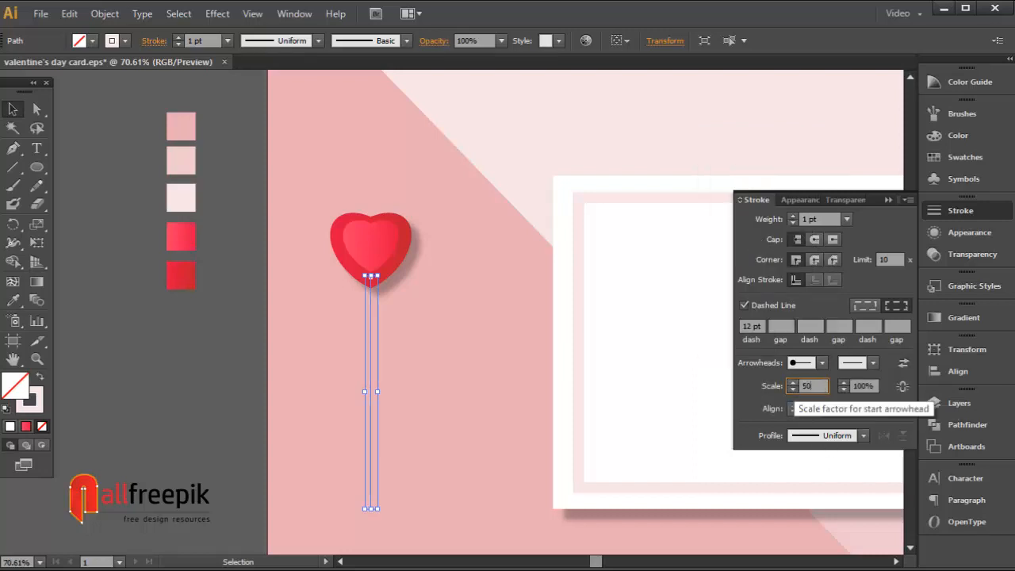
{"action": "key", "text": "Return"}
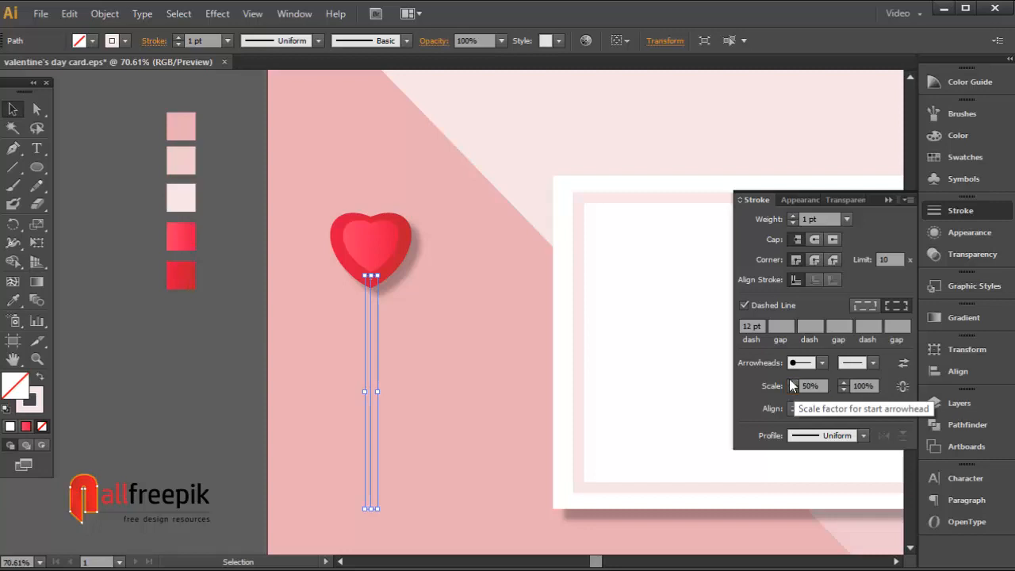
Turn off the line's dashed stroke and shift the line slightly down so its dot sits closer to the heart's lower tip
{"action": "left_click", "coordinate": [614, 344]}
{"action": "key", "text": "ctrl+space"}
{"action": "left_click_drag", "start_coordinate": [421, 193], "coordinate": [317, 413]}
{"action": "left_click_drag", "start_coordinate": [548, 345], "coordinate": [384, 418]}
{"action": "left_click", "coordinate": [744, 305]}
{"action": "left_click", "coordinate": [479, 323]}
{"action": "left_click", "coordinate": [455, 315]}
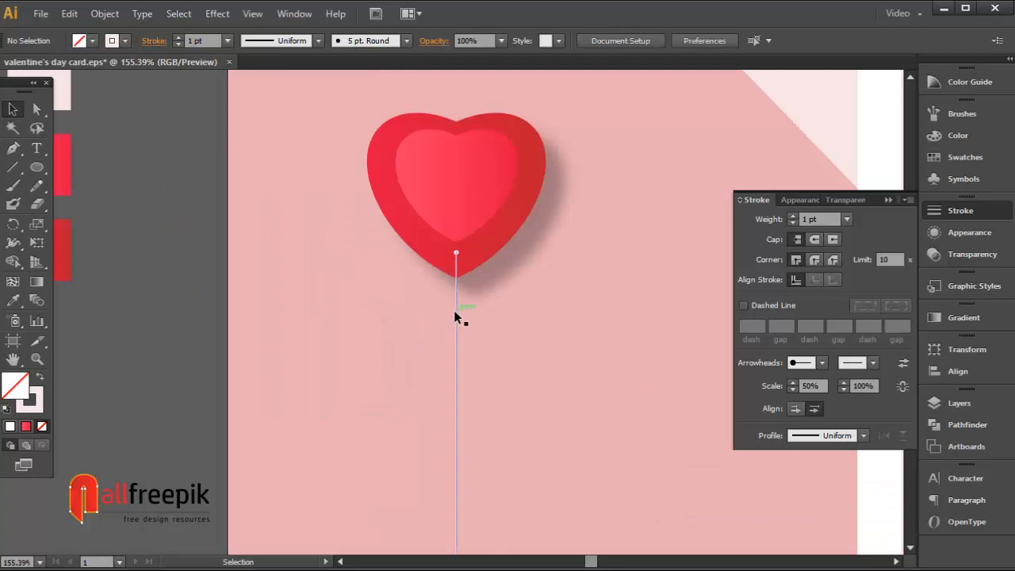
{"action": "left_click_drag", "start_coordinate": [455, 315], "coordinate": [456, 324]}
{"action": "left_click", "coordinate": [498, 328]}
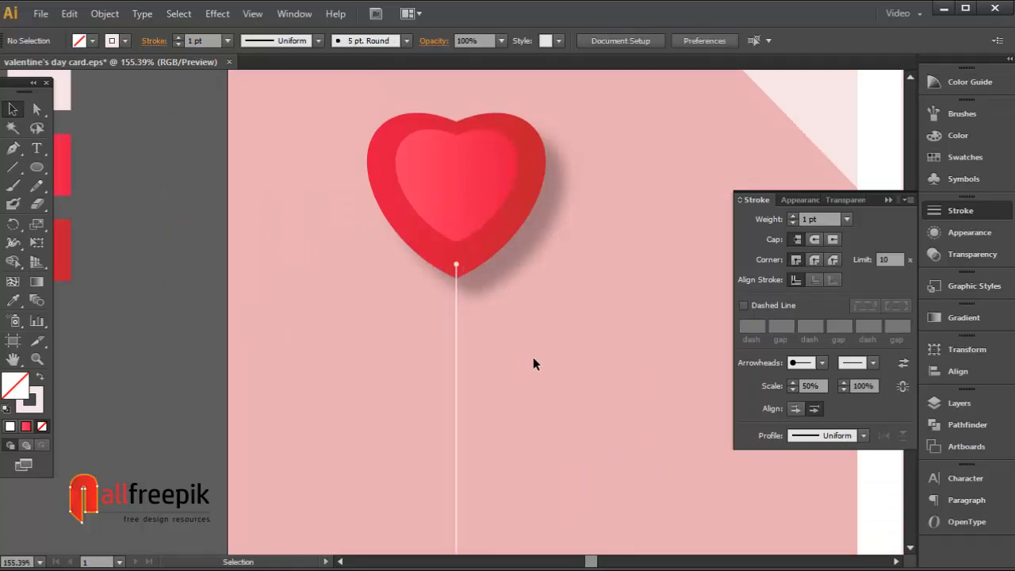
Extend the line's lower anchor point straight down past the bottom edge of the artboard
{"action": "key", "text": "ctrl+minus"}
{"action": "key", "text": "ctrl+minus"}
{"action": "key", "text": "ctrl+minus"}
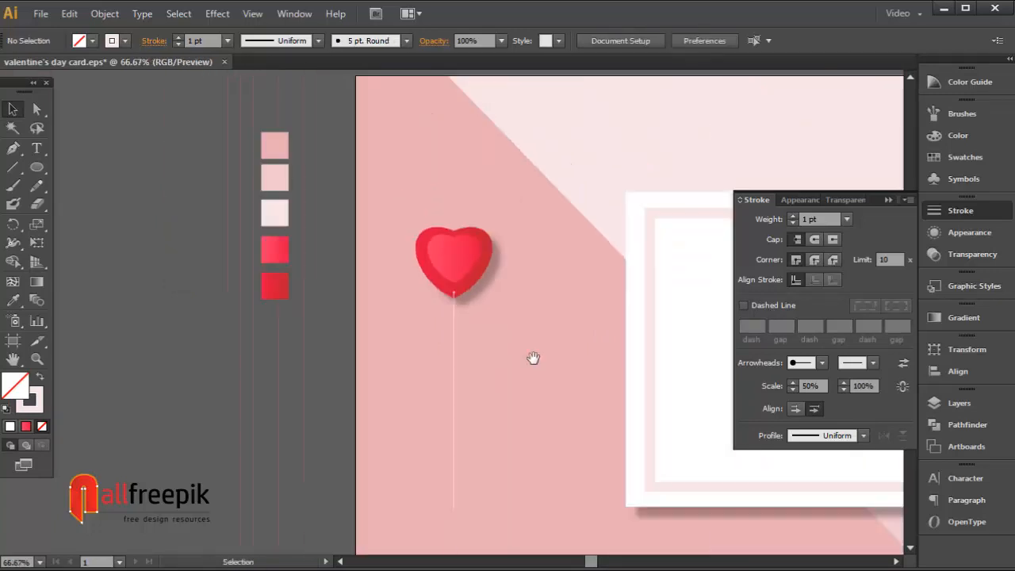
{"action": "key", "text": "space"}
{"action": "left_click_drag", "start_coordinate": [533, 358], "coordinate": [488, 202]}
{"action": "left_click", "coordinate": [41, 114]}
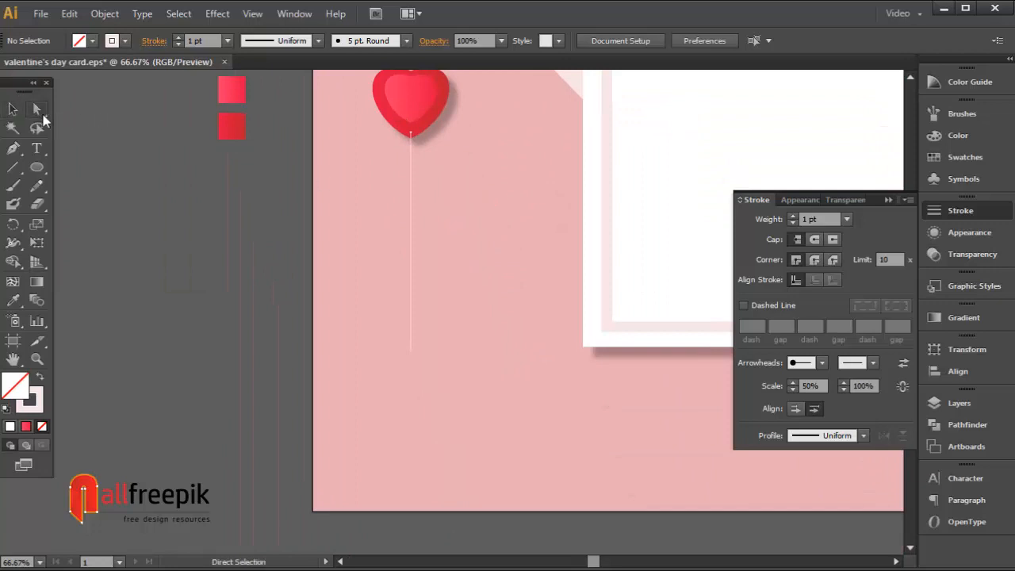
{"action": "left_click_drag", "start_coordinate": [415, 351], "coordinate": [405, 531]}
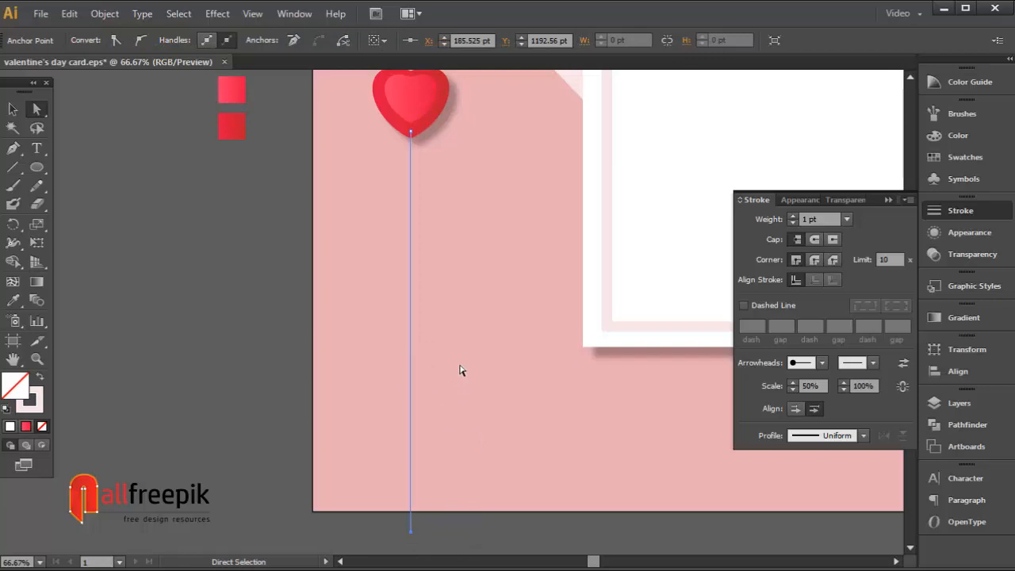
Stretch the heart's string further straight down so it runs well past the artboard's bottom edge, then deselect it
{"action": "left_click", "coordinate": [14, 109]}
{"action": "left_click", "coordinate": [77, 170]}
{"action": "left_click", "coordinate": [889, 200]}
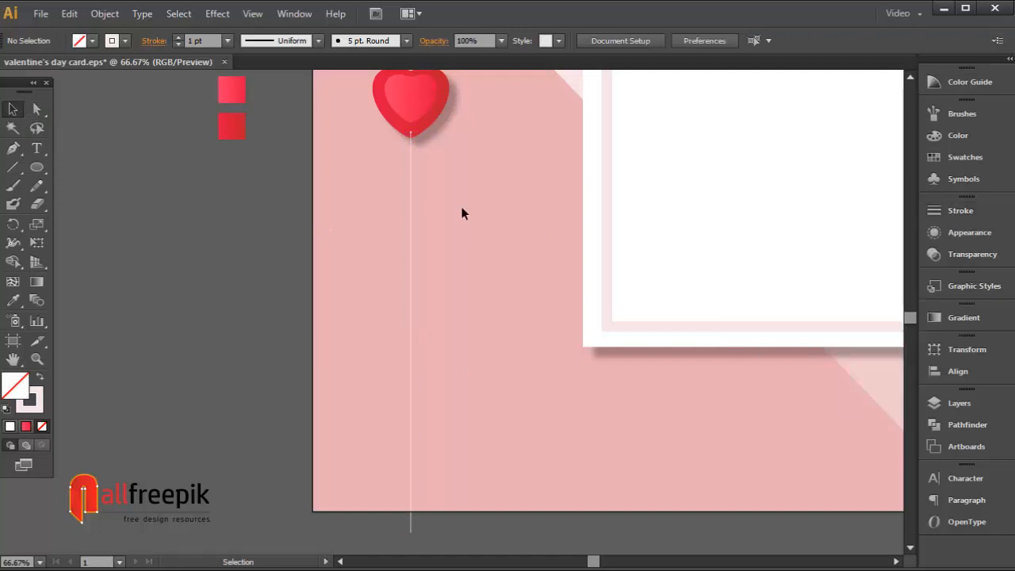
{"action": "scroll", "coordinate": [460, 349], "scroll_direction": "down", "scroll_amount": 3}
{"action": "mouse_move", "coordinate": [470, 336]}
{"action": "left_mouse_down"}
{"action": "mouse_move", "coordinate": [401, 435]}
{"action": "mouse_move", "coordinate": [415, 509]}
{"action": "left_mouse_up"}
{"action": "left_click", "coordinate": [477, 282]}
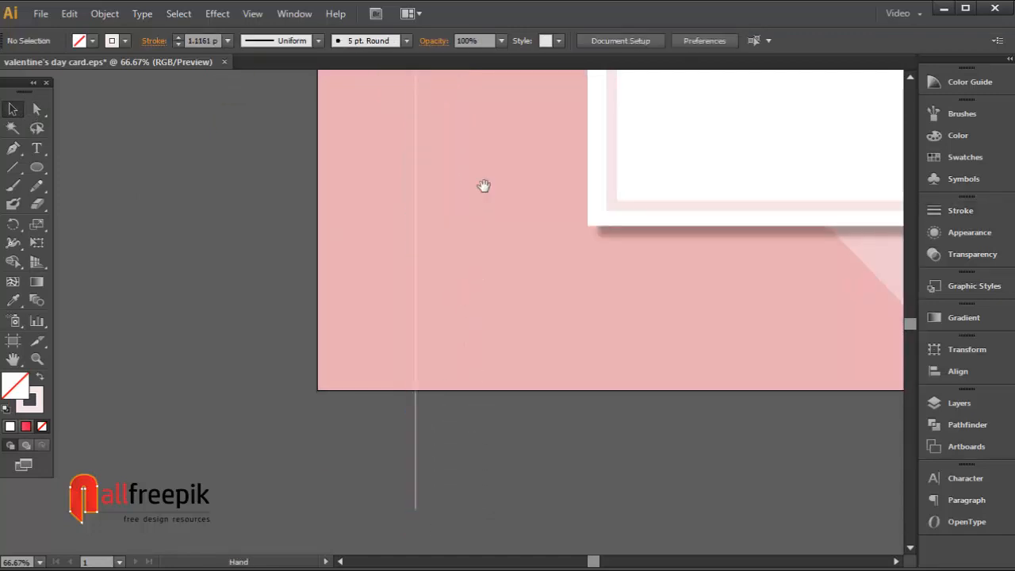
Group the red heart together with its string into one balloon object
{"action": "left_click_drag", "start_coordinate": [482, 185], "coordinate": [471, 394]}
{"action": "left_click_drag", "start_coordinate": [485, 138], "coordinate": [382, 264]}
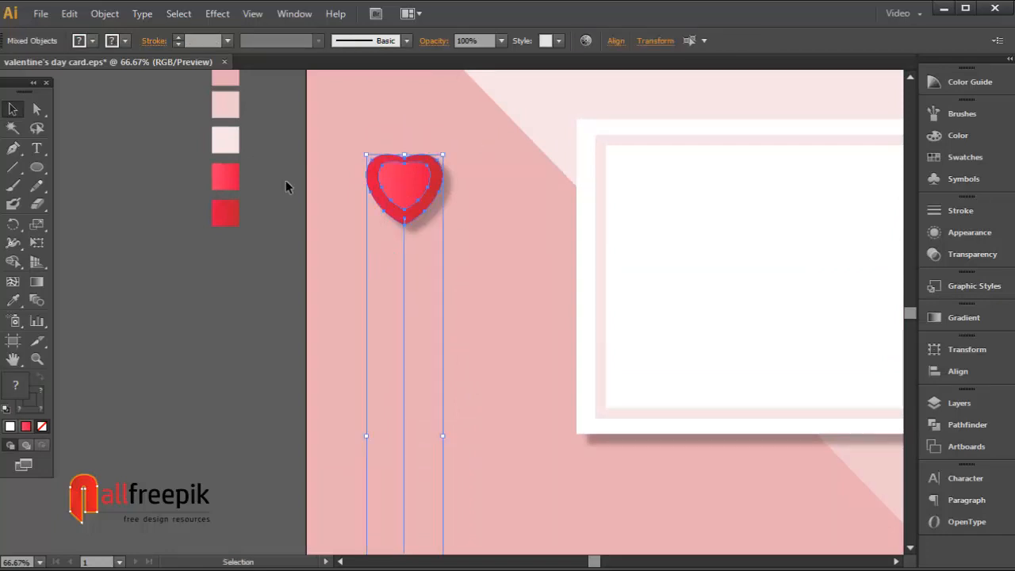
{"action": "left_click", "coordinate": [105, 13]}
{"action": "left_click", "coordinate": [158, 73]}
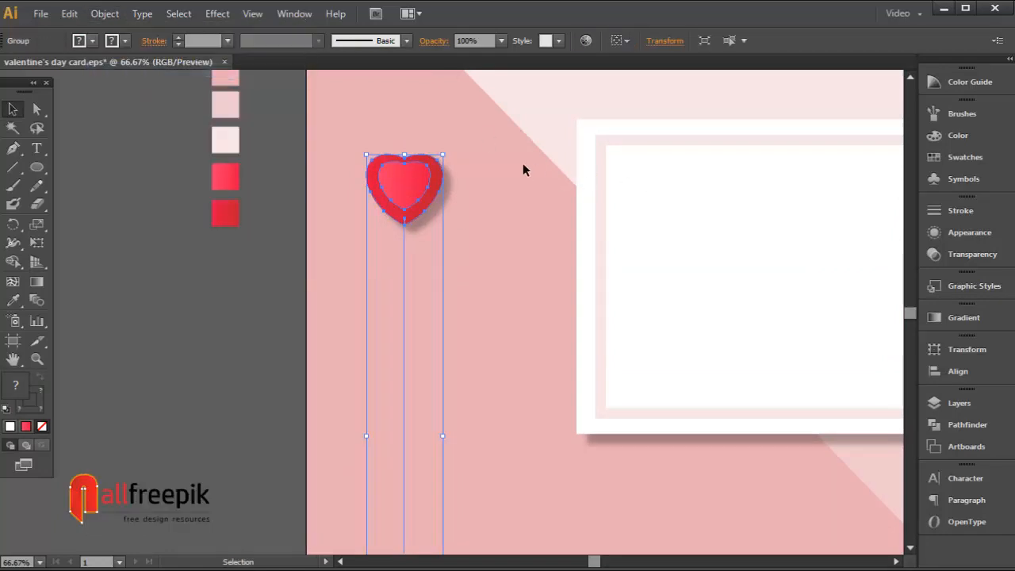
{"action": "left_click", "coordinate": [523, 165]}
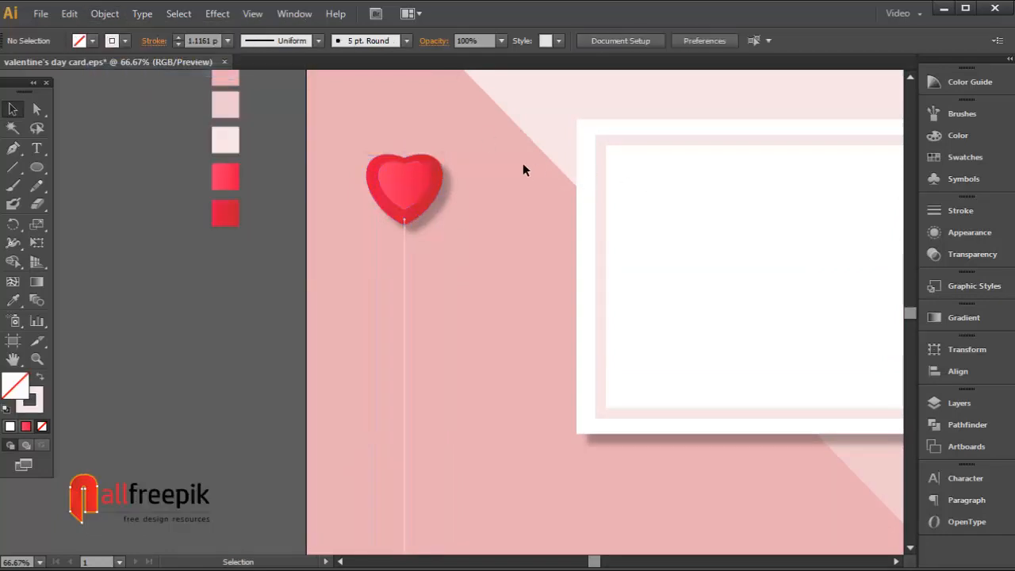
Copy the heart balloon, paste it in front, and move the duplicate down and to the right of the original
{"action": "left_click", "coordinate": [410, 205]}
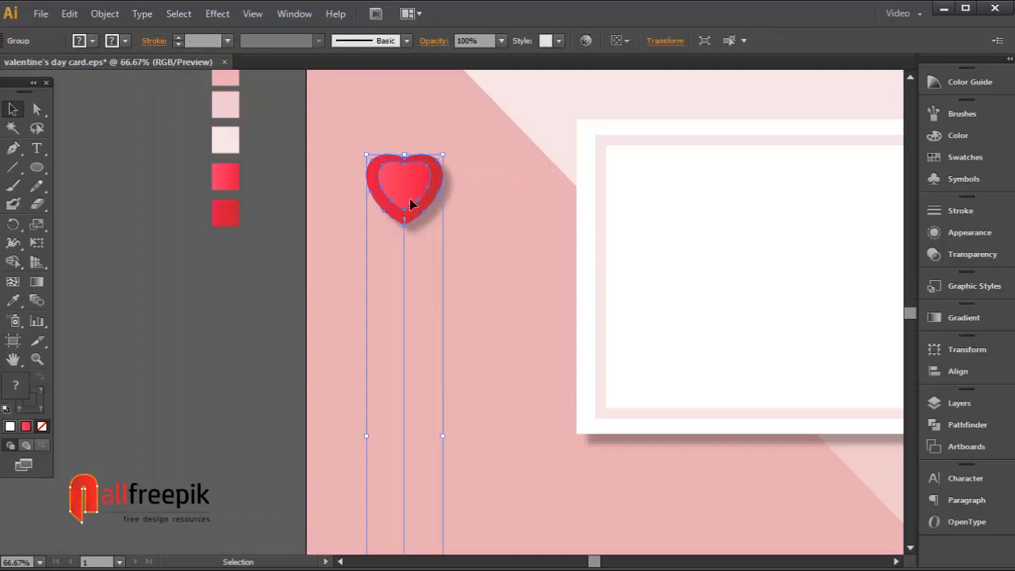
{"action": "left_click", "coordinate": [76, 19]}
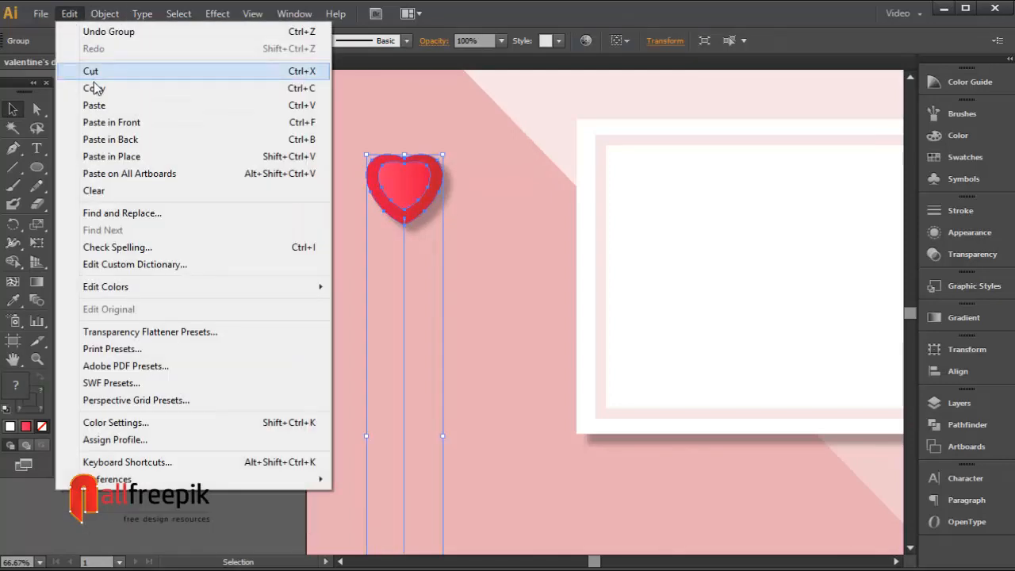
{"action": "left_click", "coordinate": [80, 88]}
{"action": "left_click", "coordinate": [69, 13]}
{"action": "left_click", "coordinate": [91, 120]}
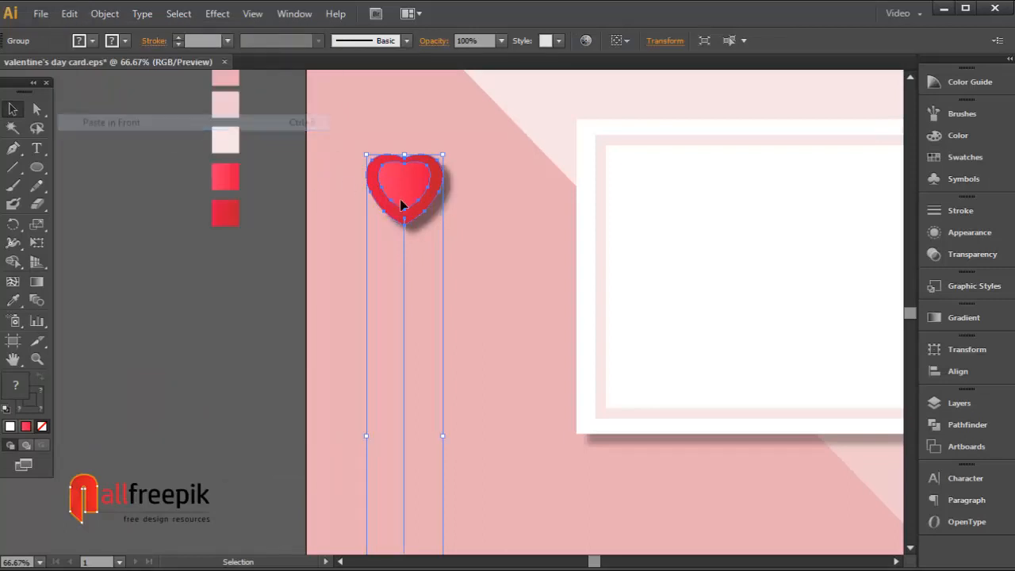
{"action": "left_click_drag", "start_coordinate": [413, 190], "coordinate": [456, 291]}
Scale the duplicate balloon uniformly to 125% and move it slightly further down and to the right
{"action": "left_click", "coordinate": [37, 225]}
{"action": "double_click", "coordinate": [37, 225]}
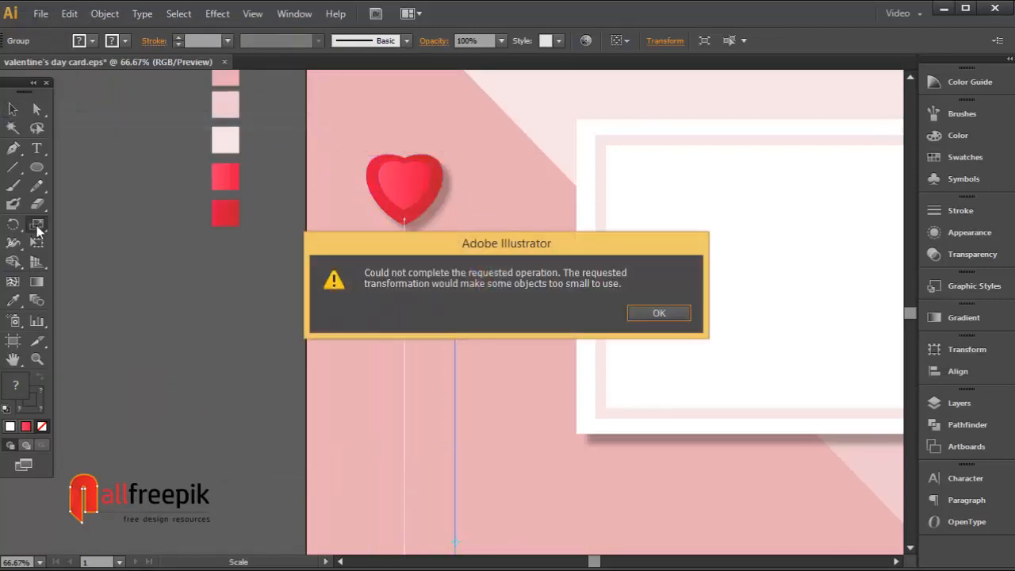
{"action": "key", "text": "Return"}
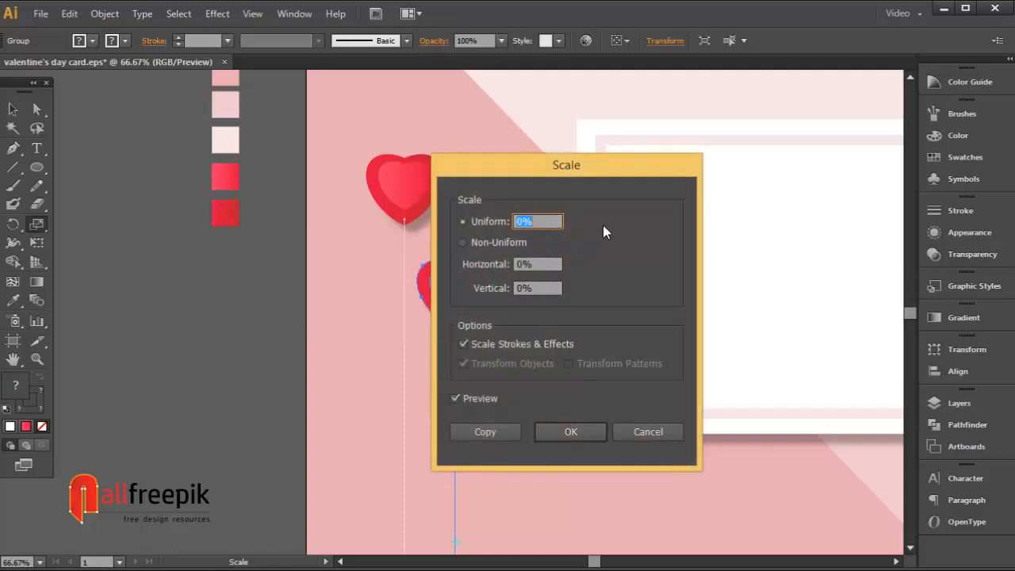
{"action": "type", "text": "125"}
{"action": "key", "text": "Return"}
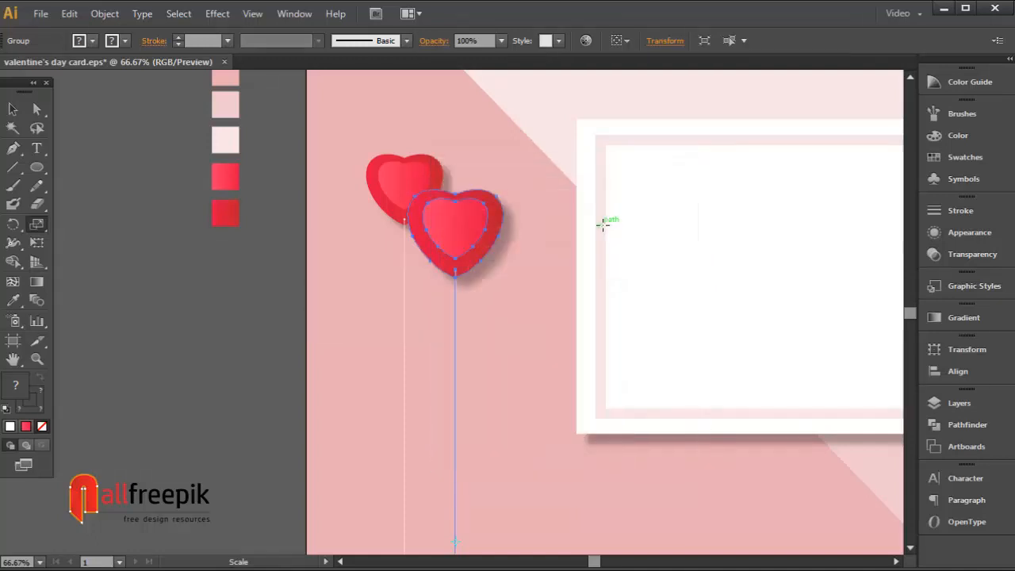
{"action": "left_click", "coordinate": [13, 108]}
{"action": "left_click_drag", "start_coordinate": [447, 235], "coordinate": [461, 276]}
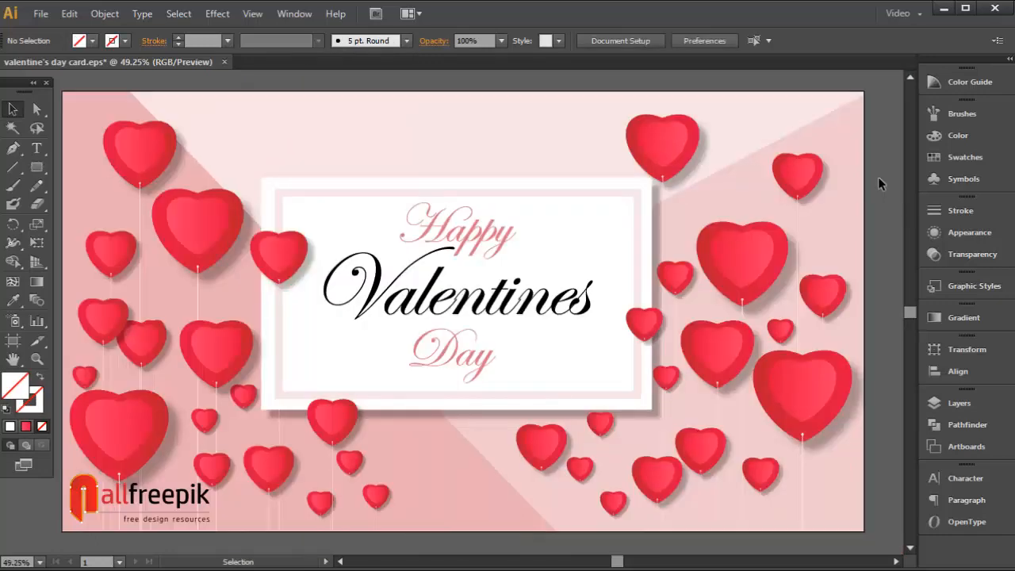